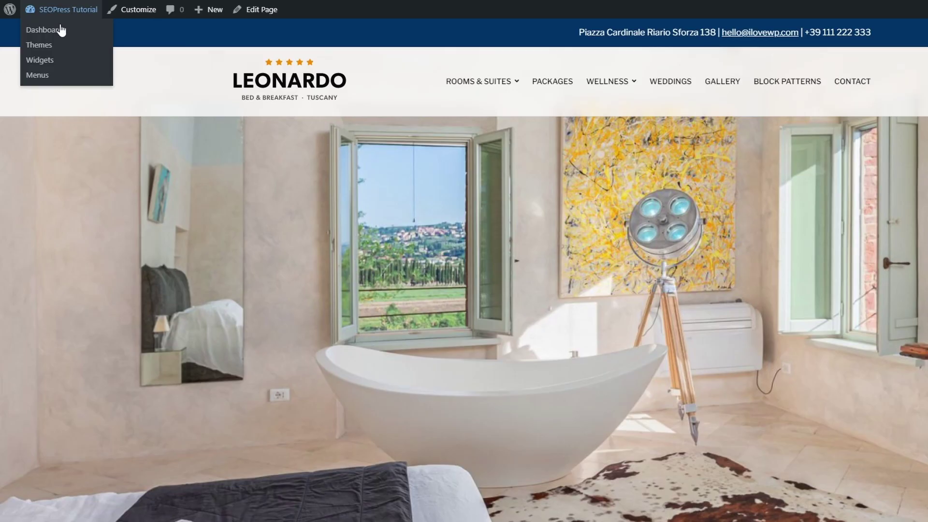
Search the plugin directory for 'seopress', then install and activate SEOPress
{"action": "left_click", "coordinate": [58, 29]}
{"action": "mouse_move", "coordinate": [34, 209]}
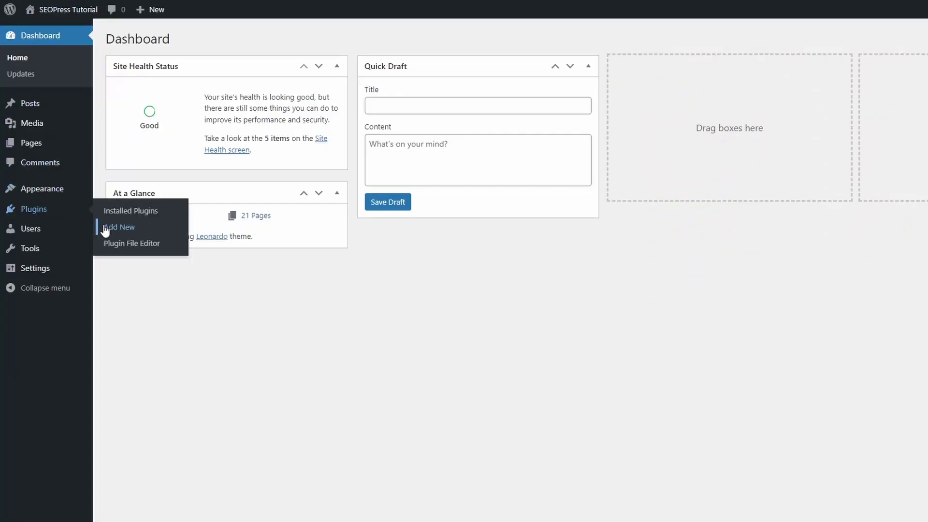
{"action": "left_click", "coordinate": [101, 228]}
{"action": "left_click", "coordinate": [763, 68]}
{"action": "type", "text": "seopress"}
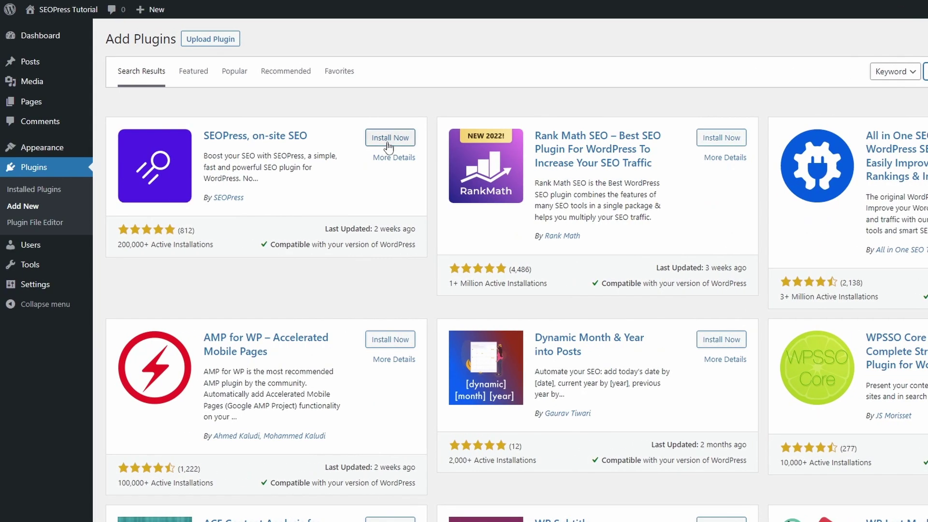
{"action": "left_click", "coordinate": [203, 137]}
{"action": "left_click", "coordinate": [390, 140]}
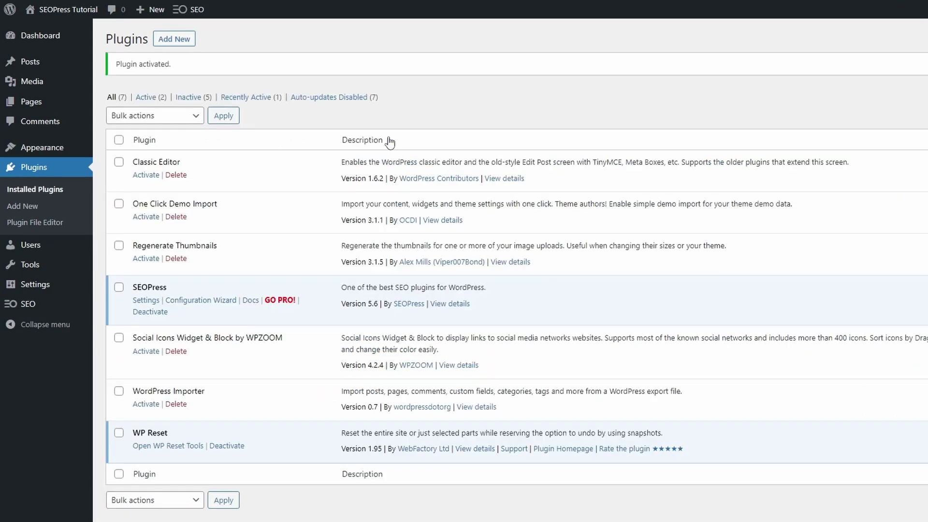
Launch the SEOPress setup wizard and skip the metadata import step without choosing a plugin
{"action": "left_click", "coordinate": [54, 310]}
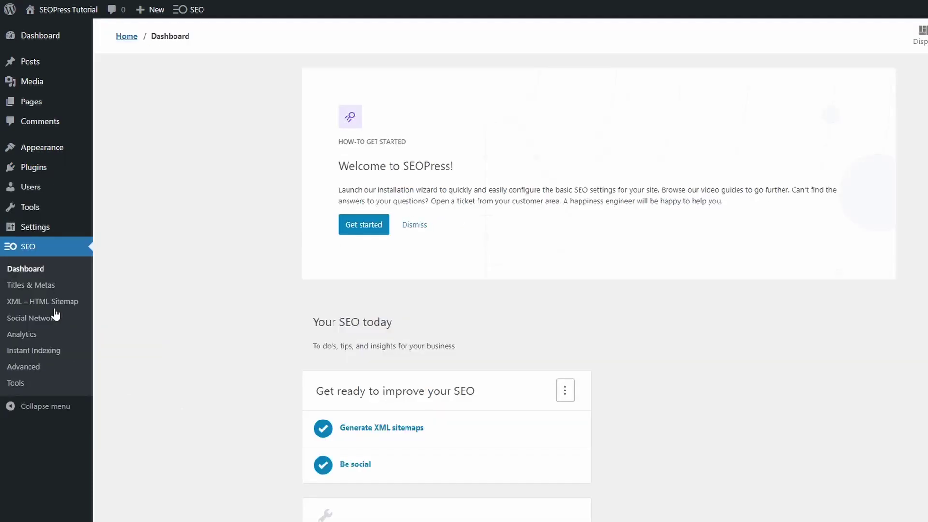
{"action": "left_click", "coordinate": [366, 230]}
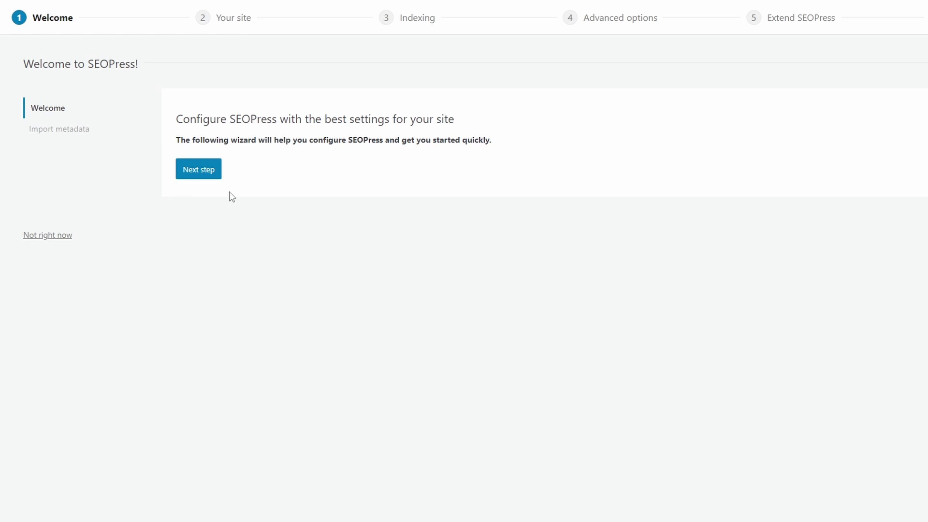
{"action": "left_click", "coordinate": [198, 172]}
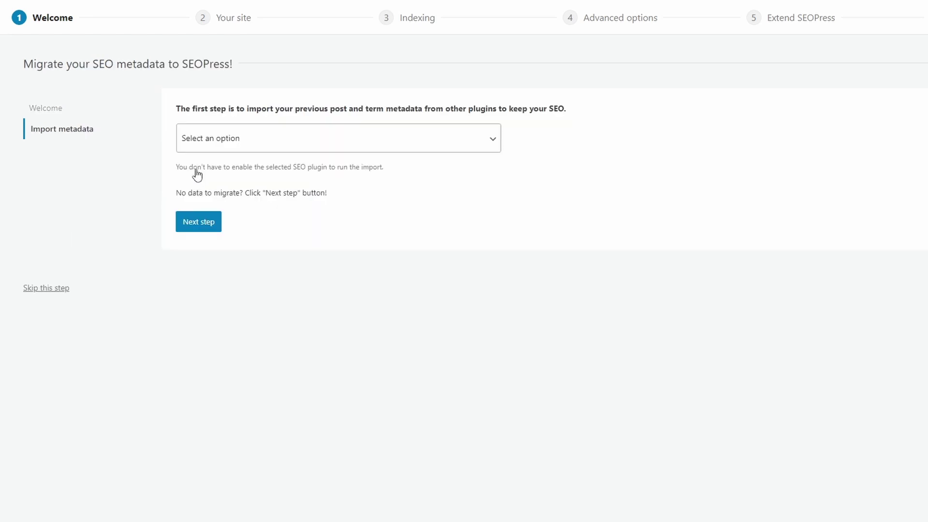
{"action": "left_click", "coordinate": [241, 139]}
{"action": "left_click", "coordinate": [241, 138]}
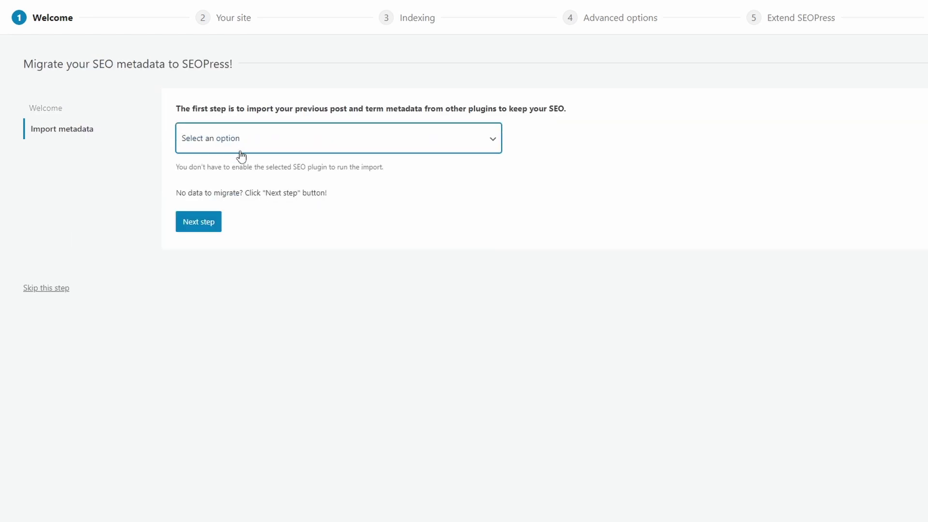
{"action": "left_click", "coordinate": [239, 195]}
{"action": "left_click", "coordinate": [203, 223]}
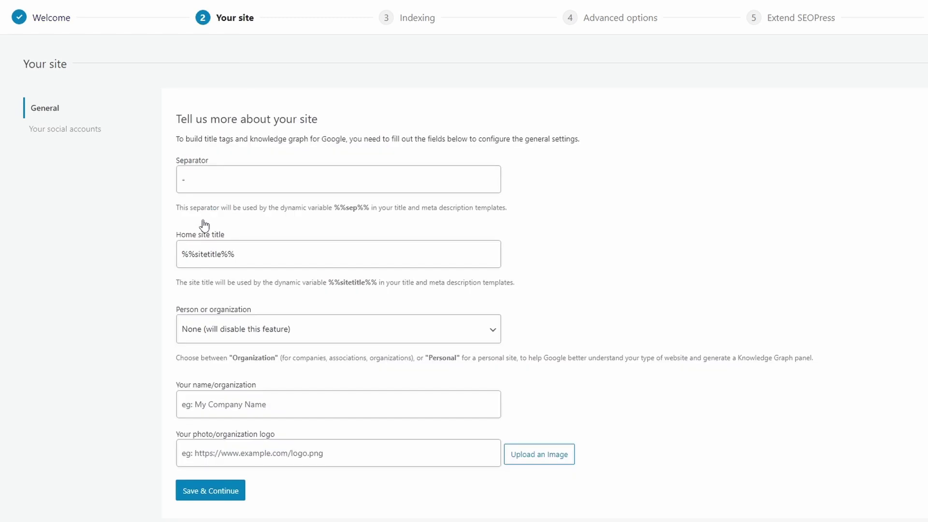
Set the site as run by a Person and save the site details
{"action": "left_click", "coordinate": [207, 338]}
{"action": "left_click", "coordinate": [199, 362]}
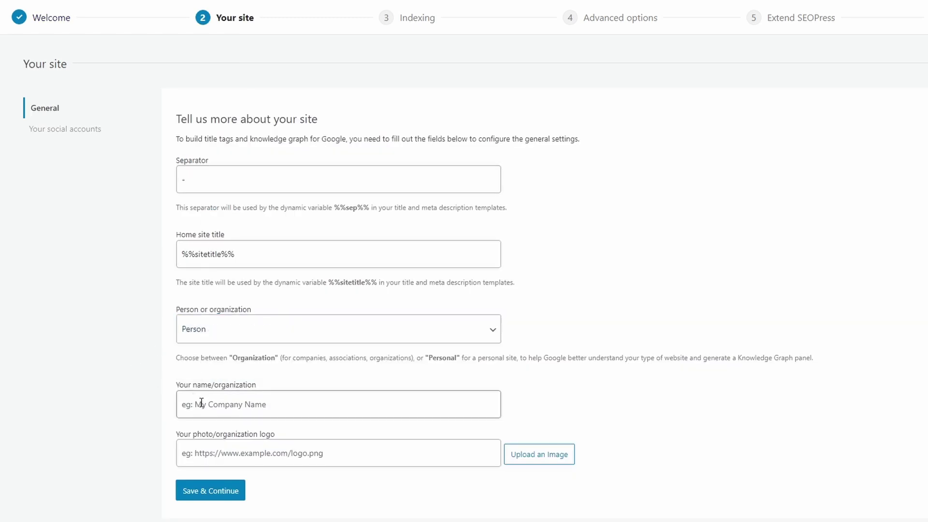
{"action": "left_click", "coordinate": [62, 134]}
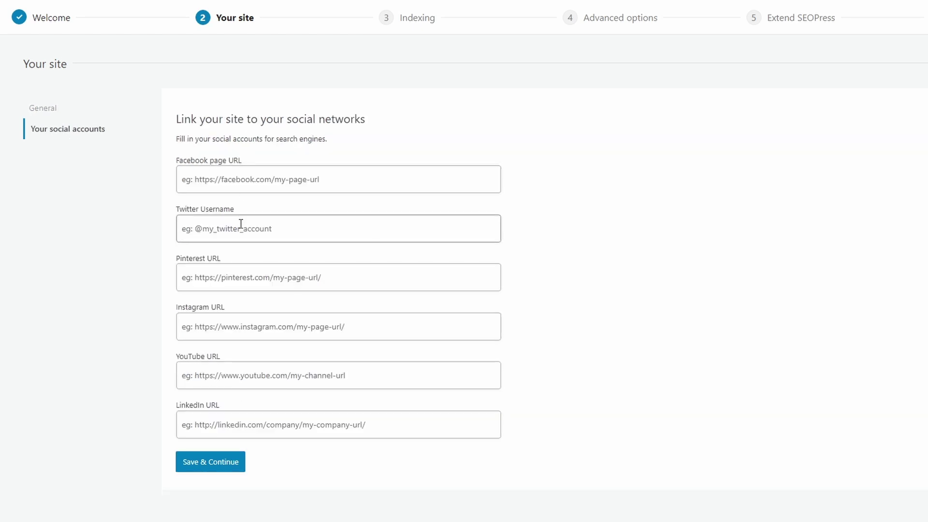
{"action": "left_click", "coordinate": [212, 463]}
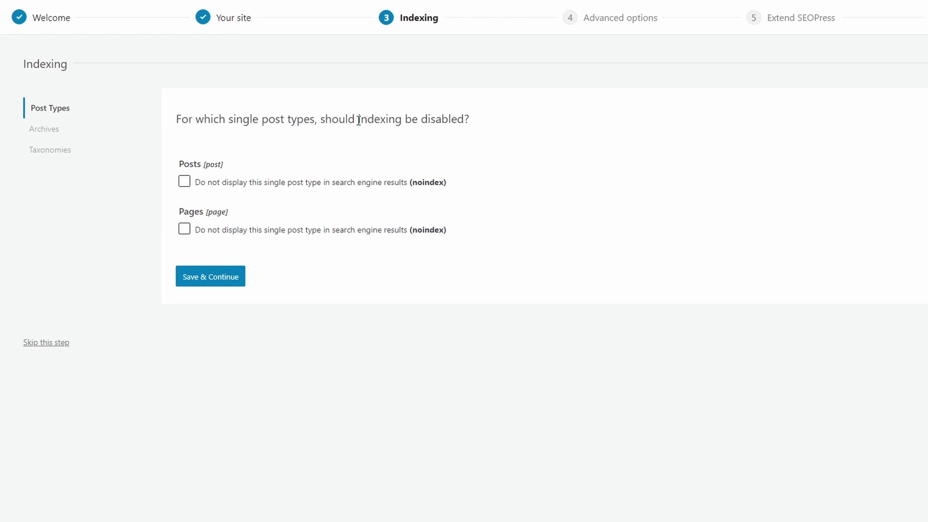
Mark tag archives as noindex under Taxonomies and save the Indexing step
{"action": "left_click_drag", "start_coordinate": [359, 120], "coordinate": [470, 118]}
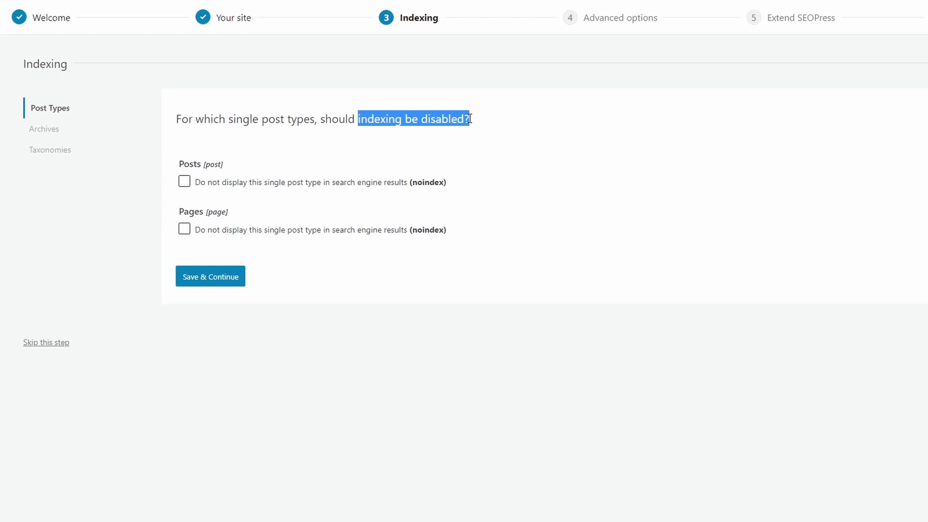
{"action": "left_click", "coordinate": [463, 119]}
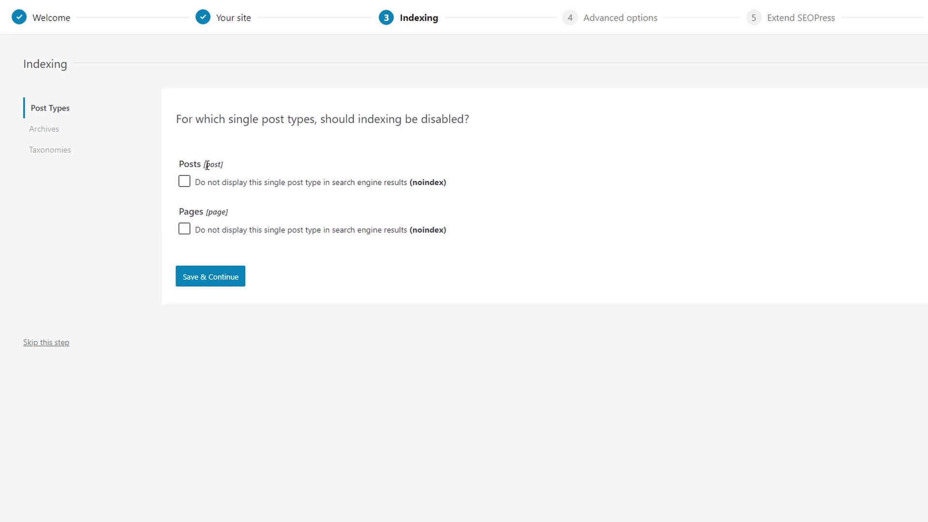
{"action": "left_click", "coordinate": [43, 131]}
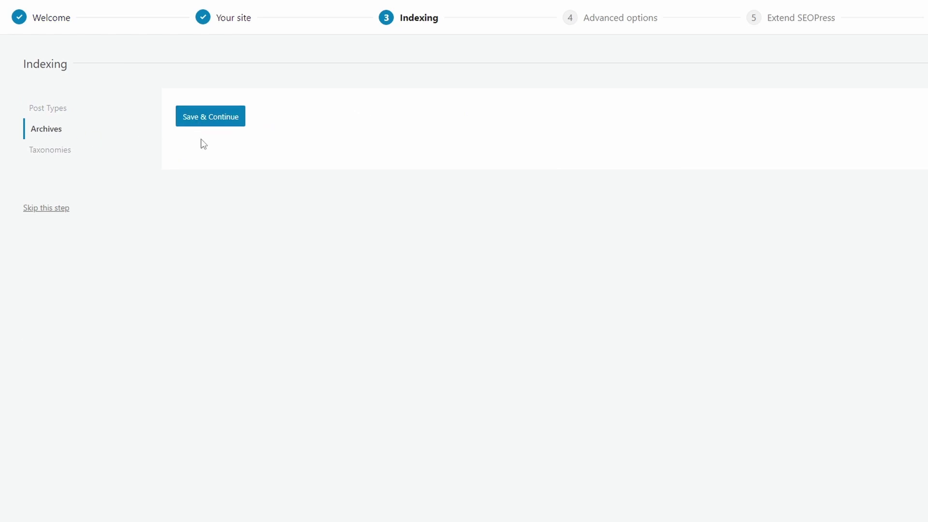
{"action": "left_click", "coordinate": [42, 150]}
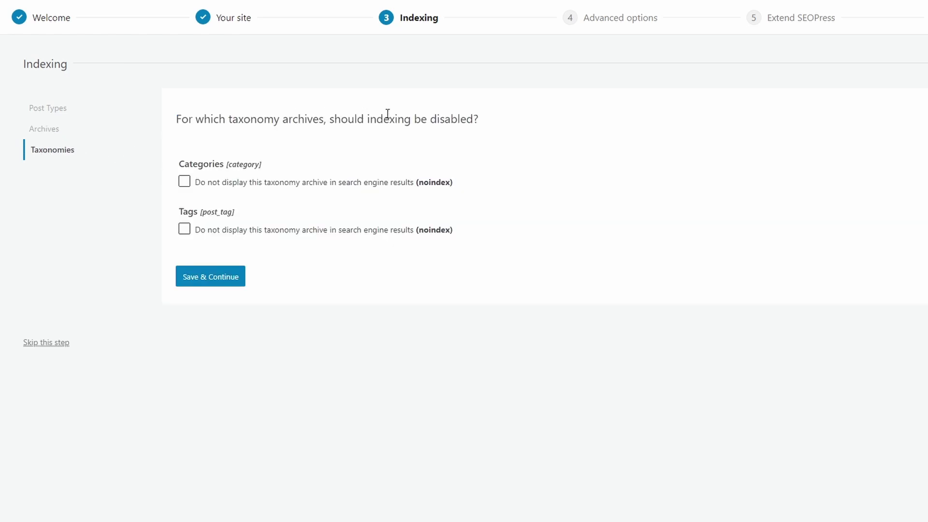
{"action": "left_click", "coordinate": [199, 230]}
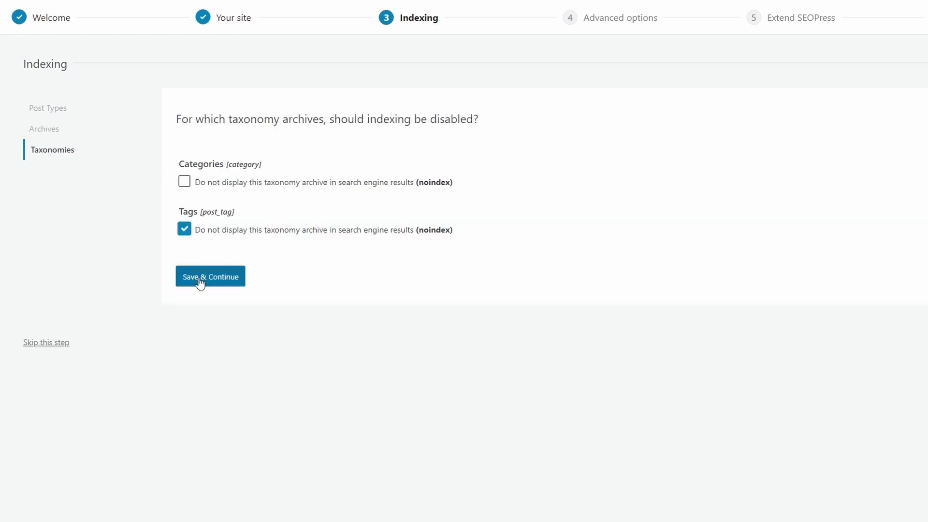
{"action": "left_click", "coordinate": [201, 282]}
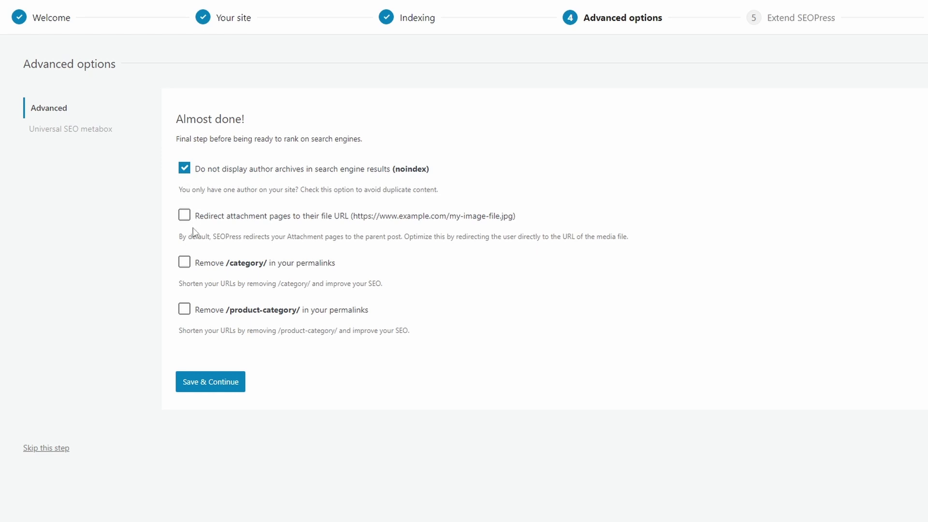
Keep the classic SEO metabox, then skip the PRO and Insights offers to finish the wizard
{"action": "left_click", "coordinate": [86, 131]}
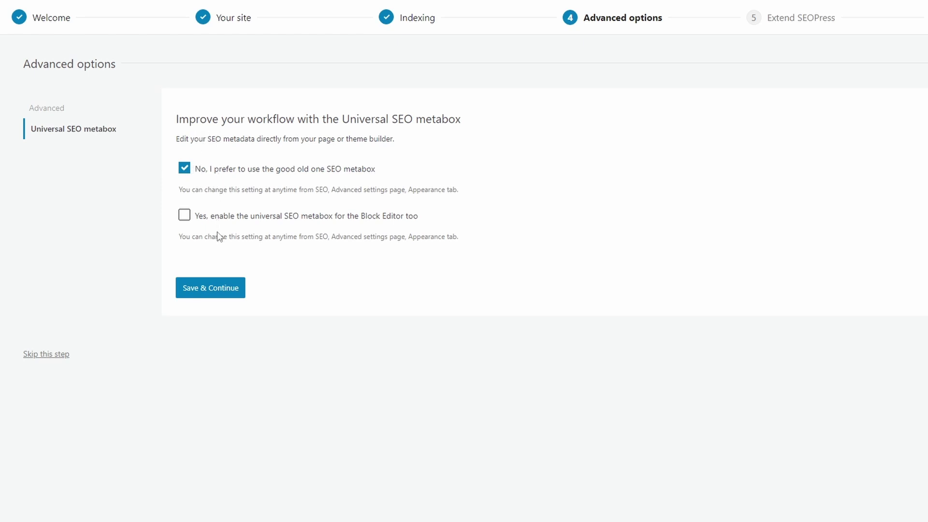
{"action": "left_click", "coordinate": [216, 289]}
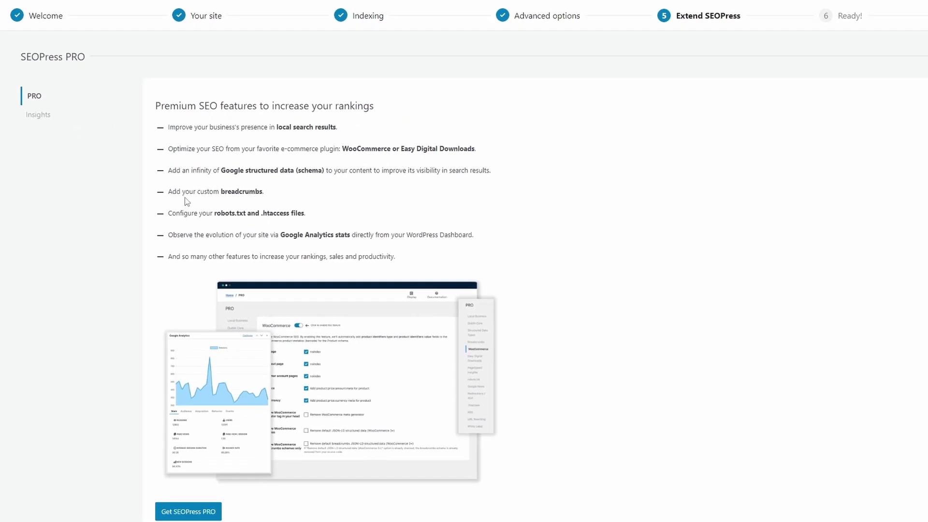
{"action": "scroll", "coordinate": [153, 150], "scroll_direction": "down", "scroll_amount": 1}
{"action": "scroll", "coordinate": [155, 151], "scroll_direction": "up", "scroll_amount": 1}
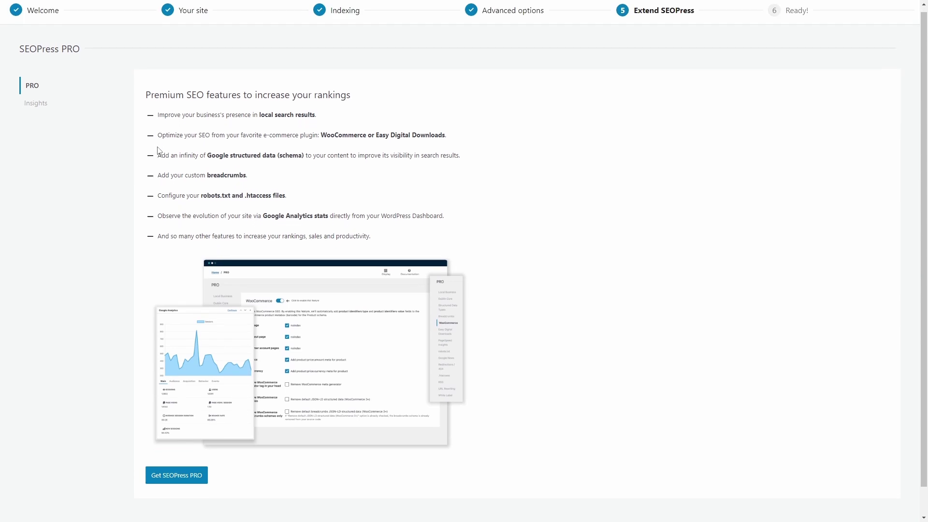
{"action": "scroll", "coordinate": [154, 151], "scroll_direction": "down", "scroll_amount": 1}
{"action": "left_click", "coordinate": [39, 501]}
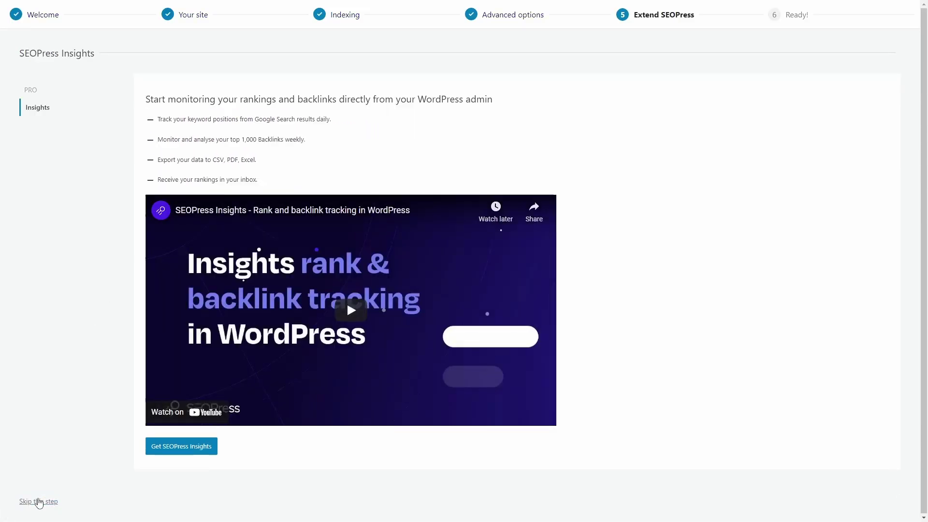
{"action": "left_click", "coordinate": [52, 502]}
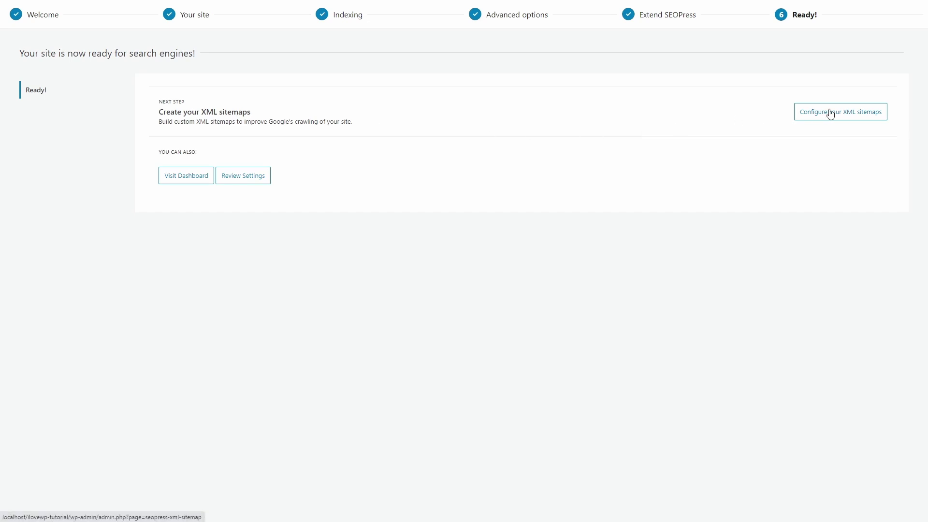
Uncheck Tags in the XML sitemap taxonomies, keep Categories, and save the changes
{"action": "left_click", "coordinate": [830, 114]}
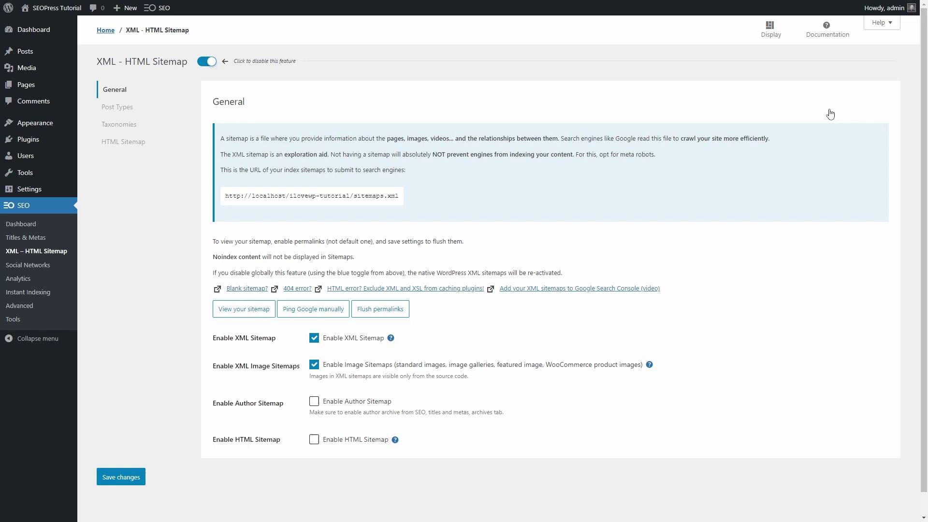
{"action": "left_click", "coordinate": [121, 107]}
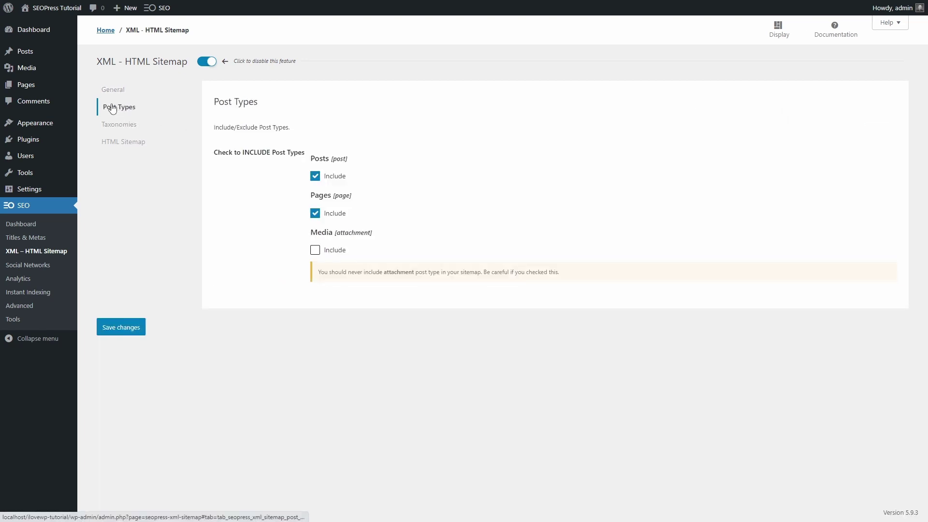
{"action": "left_click_drag", "start_coordinate": [292, 183], "coordinate": [321, 183]}
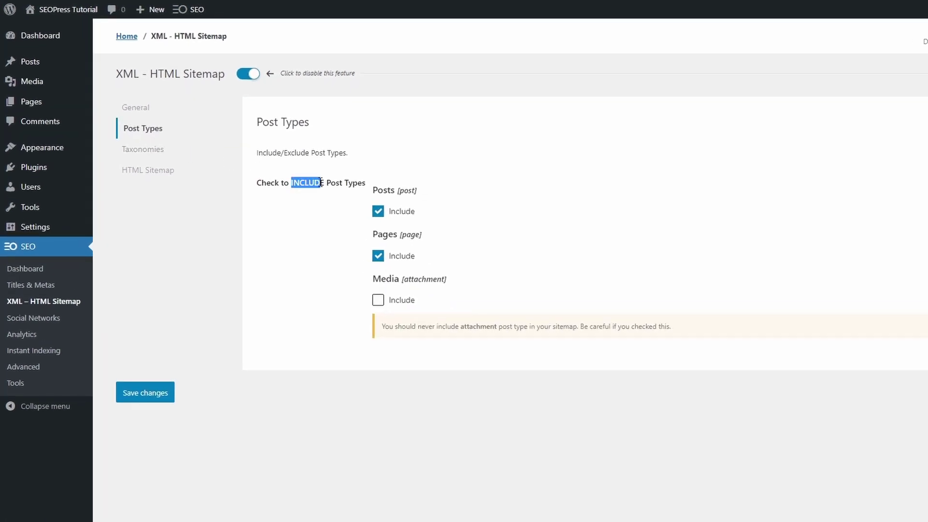
{"action": "left_click", "coordinate": [324, 183]}
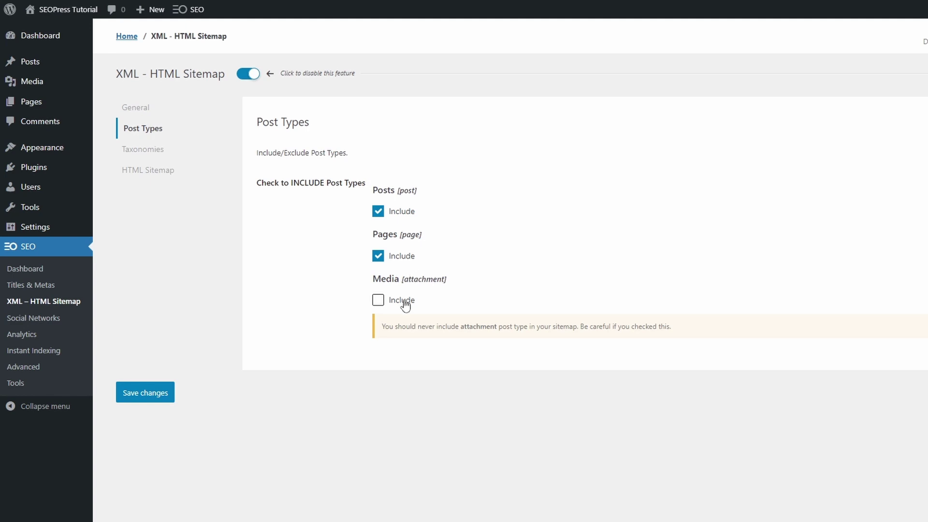
{"action": "left_click", "coordinate": [141, 150]}
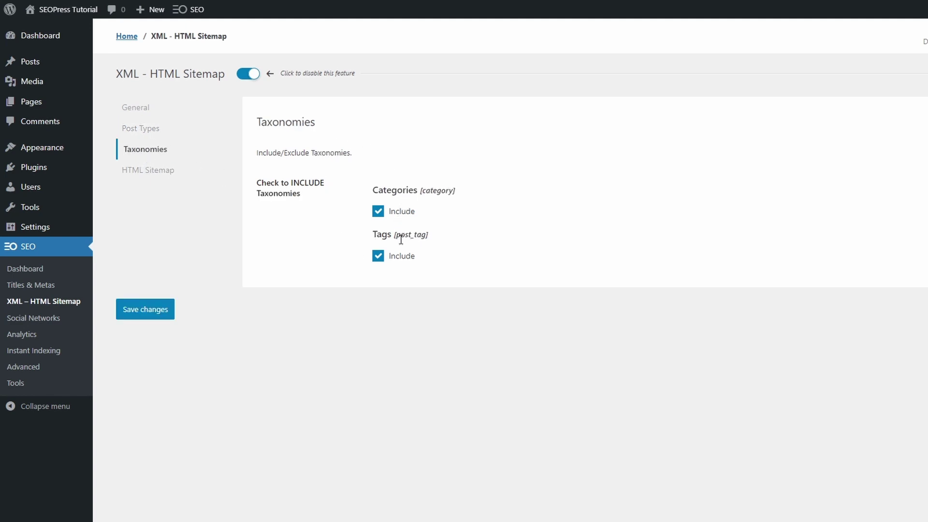
{"action": "left_click", "coordinate": [399, 260]}
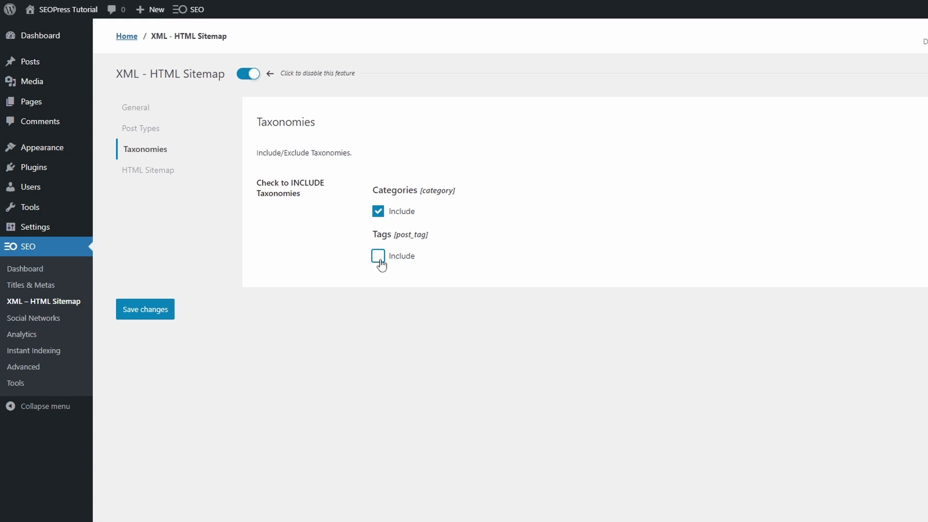
{"action": "left_click", "coordinate": [147, 314]}
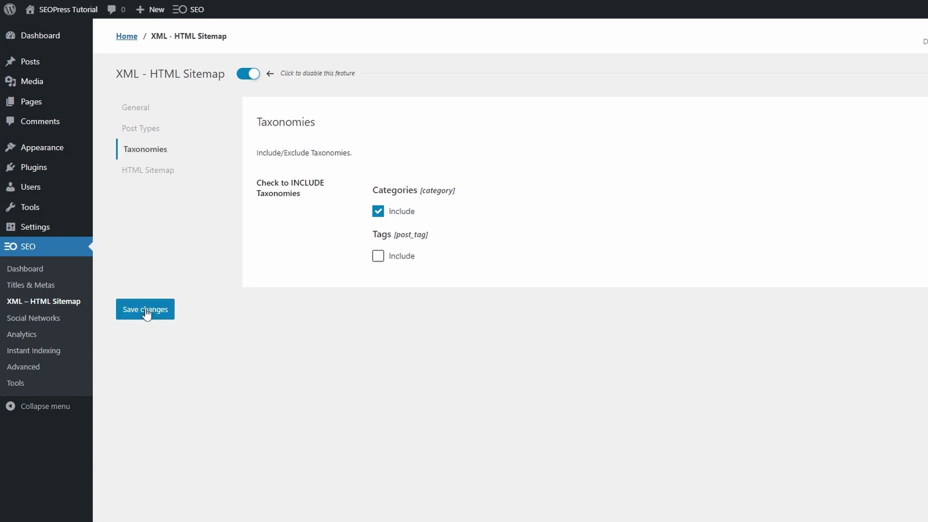
Review the HTML Sitemap settings and its shortcode
{"action": "left_click", "coordinate": [152, 174]}
{"action": "scroll", "coordinate": [342, 242], "scroll_direction": "down", "scroll_amount": 1}
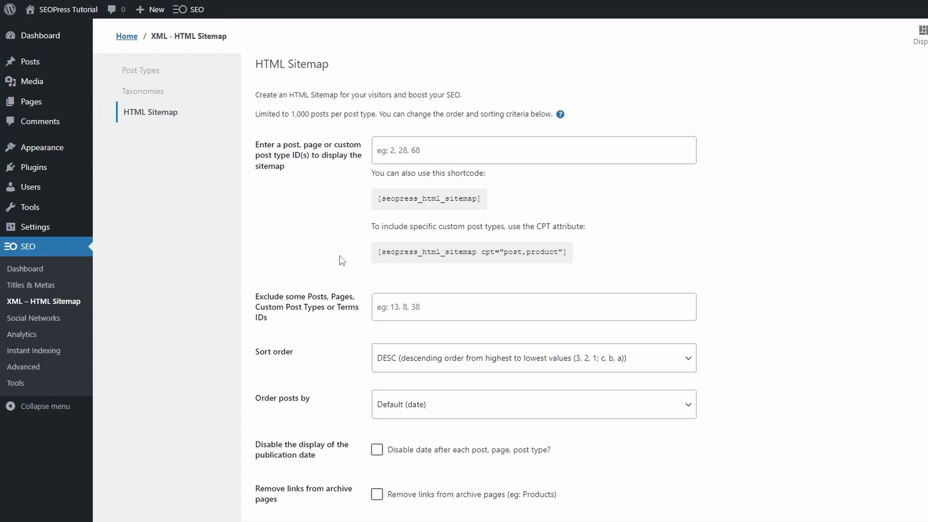
{"action": "scroll", "coordinate": [340, 256], "scroll_direction": "up", "scroll_amount": 1}
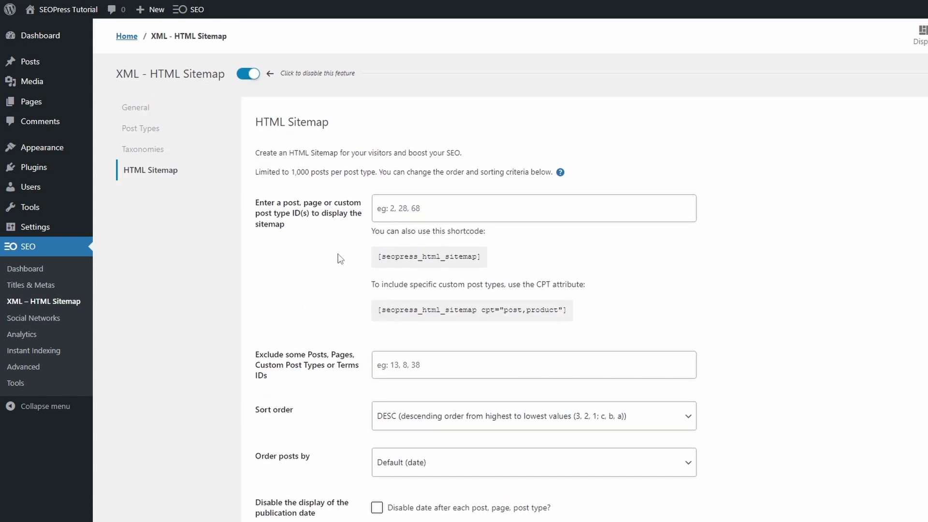
Review the post type title templates in Titles & Metas
{"action": "left_click", "coordinate": [38, 288]}
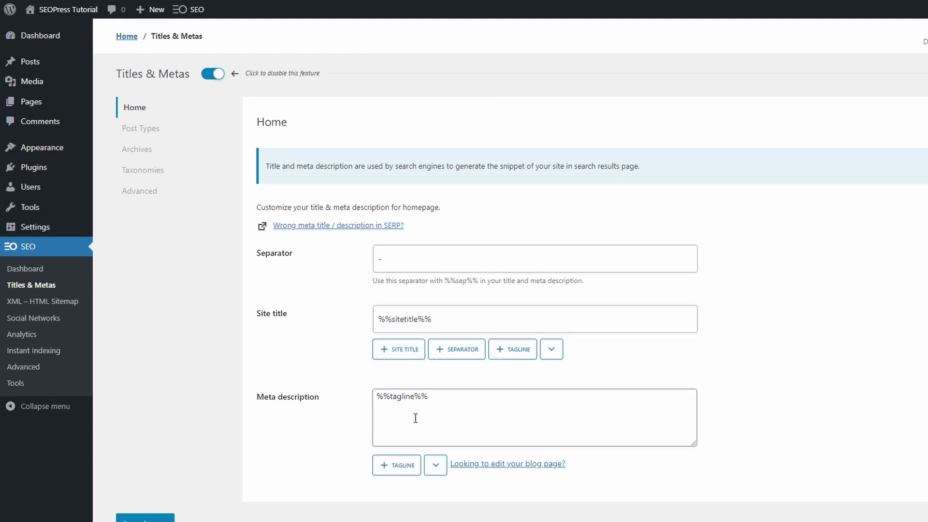
{"action": "left_click", "coordinate": [141, 129]}
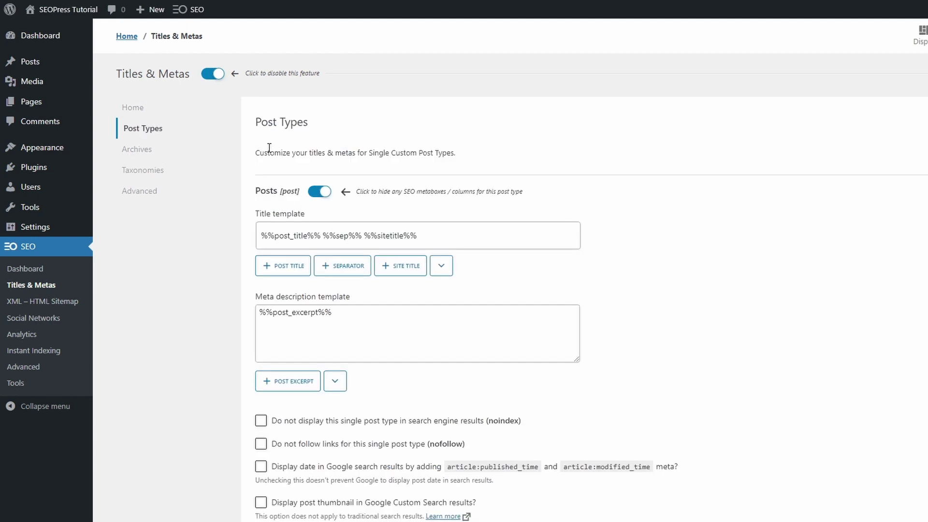
{"action": "scroll", "coordinate": [357, 327], "scroll_direction": "down", "scroll_amount": 4}
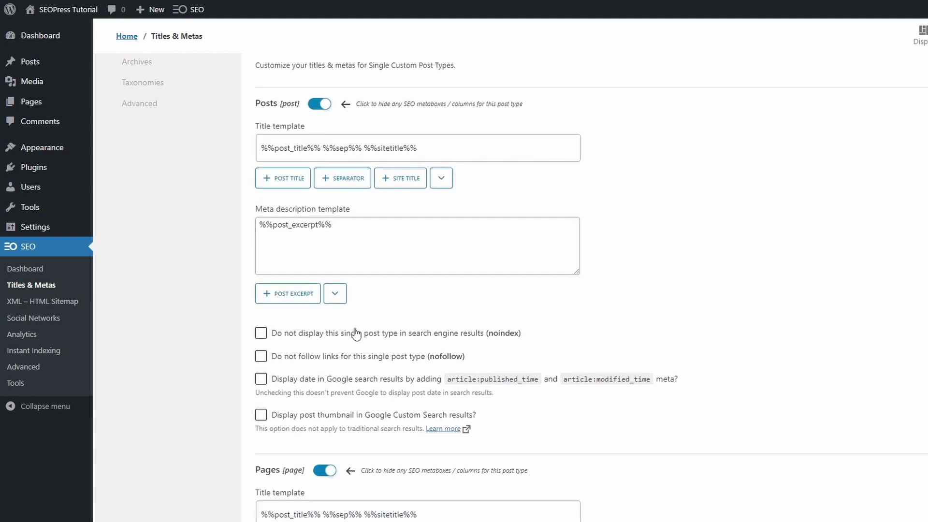
{"action": "scroll", "coordinate": [366, 309], "scroll_direction": "down", "scroll_amount": 5}
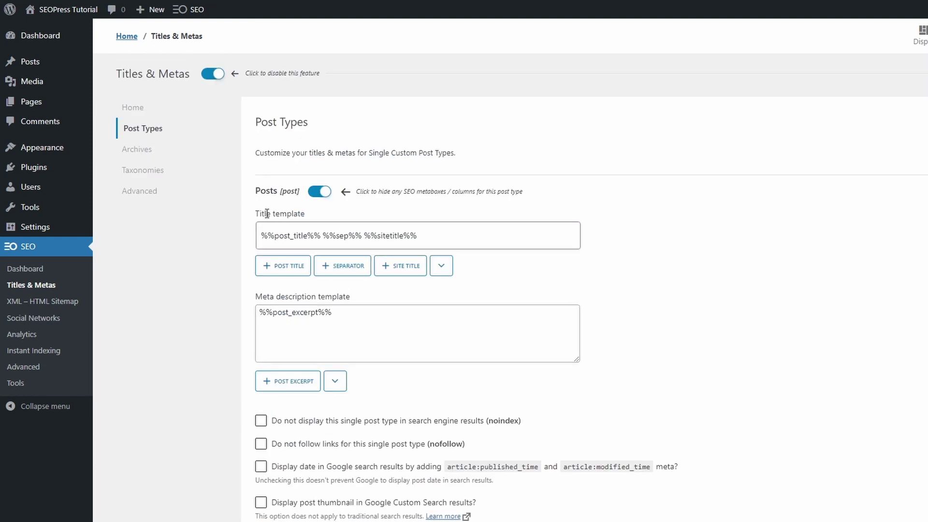
Set search archives to noindex in the Archives title settings
{"action": "left_click", "coordinate": [138, 149]}
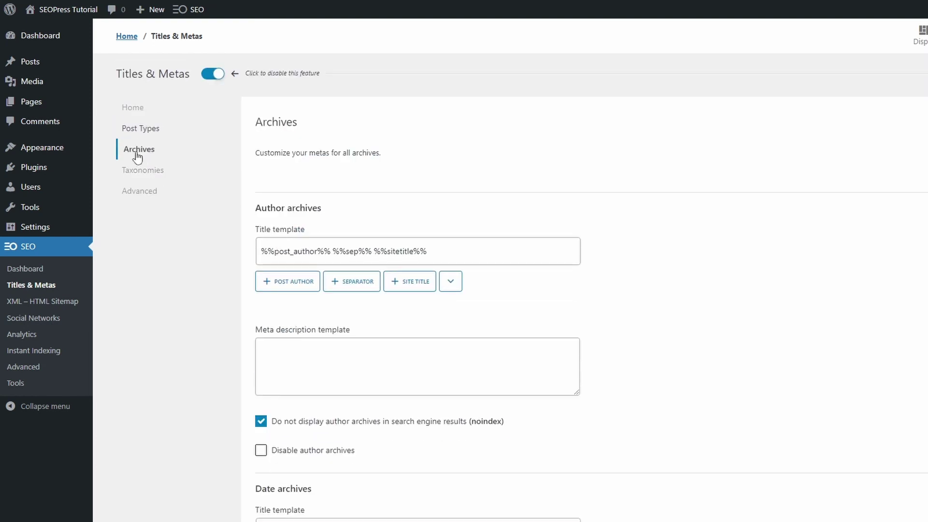
{"action": "scroll", "coordinate": [344, 219], "scroll_direction": "down", "scroll_amount": 3}
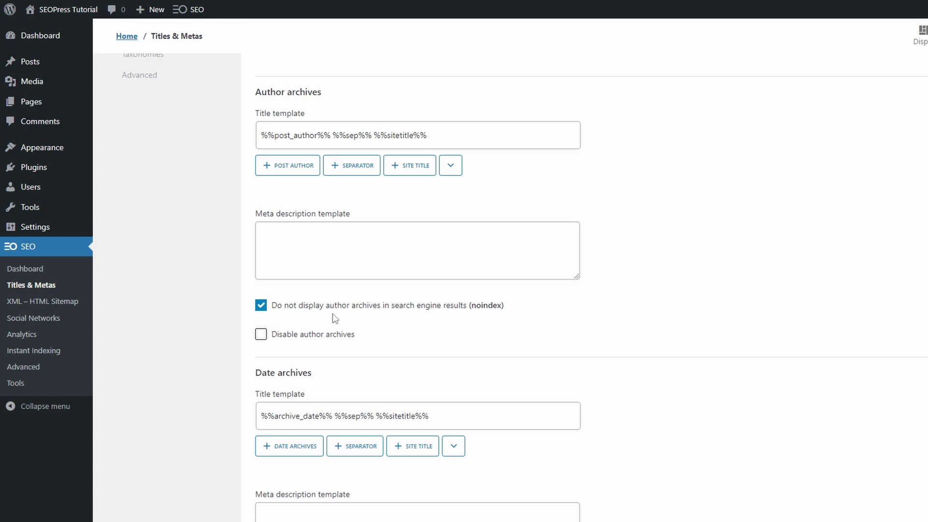
{"action": "scroll", "coordinate": [411, 312], "scroll_direction": "down", "scroll_amount": 7}
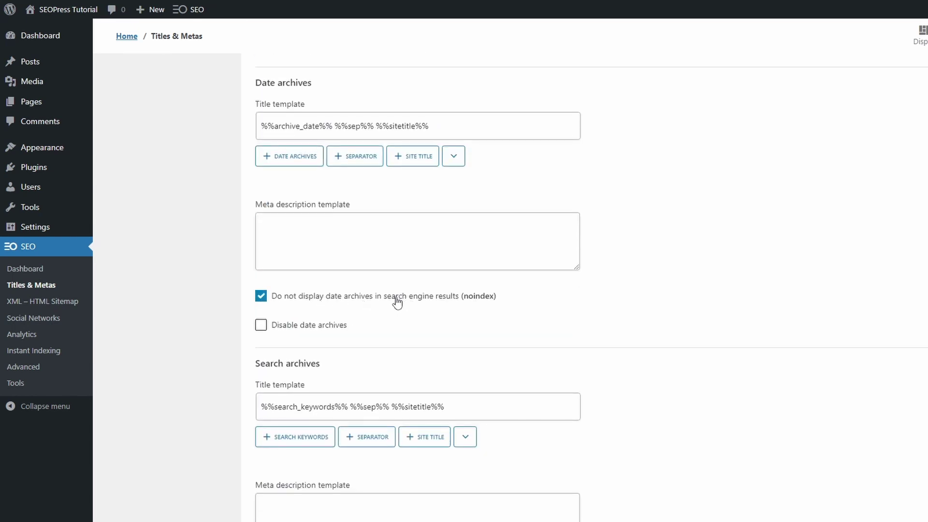
{"action": "scroll", "coordinate": [348, 300], "scroll_direction": "down", "scroll_amount": 7}
{"action": "left_click", "coordinate": [383, 290]}
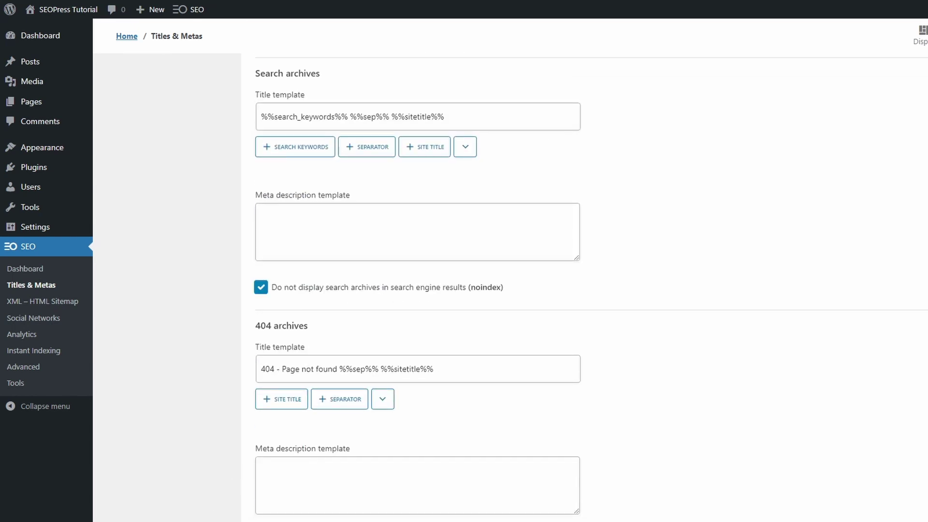
{"action": "scroll", "coordinate": [435, 290], "scroll_direction": "up", "scroll_amount": 15}
Review the taxonomy title templates
{"action": "left_click", "coordinate": [143, 171]}
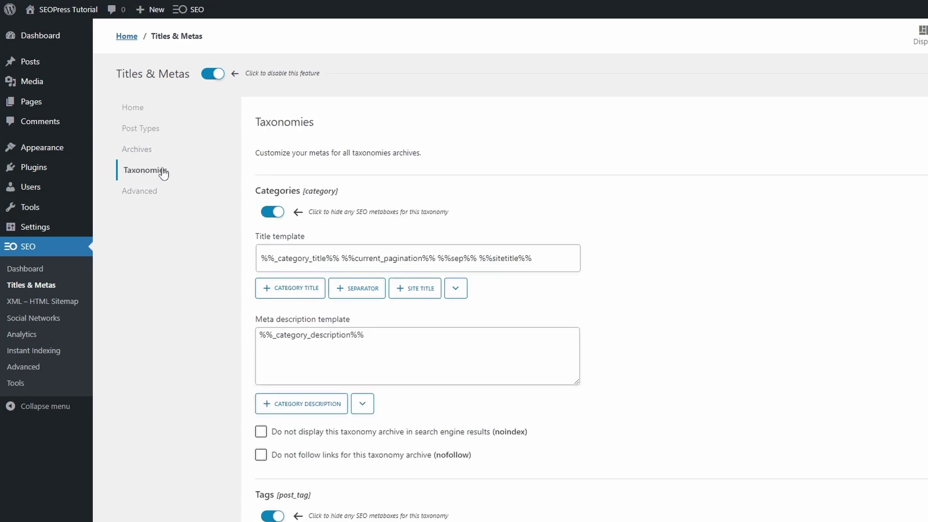
{"action": "scroll", "coordinate": [329, 213], "scroll_direction": "down", "scroll_amount": 5}
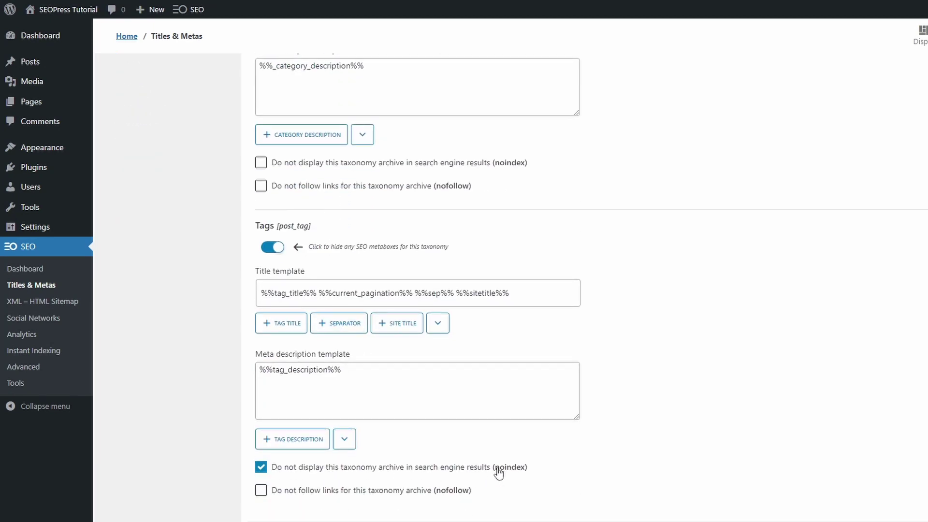
{"action": "scroll", "coordinate": [430, 462], "scroll_direction": "up", "scroll_amount": 5}
Look over the Advanced meta robots settings, then go to the Social Networks Knowledge Graph page
{"action": "left_click", "coordinate": [140, 193]}
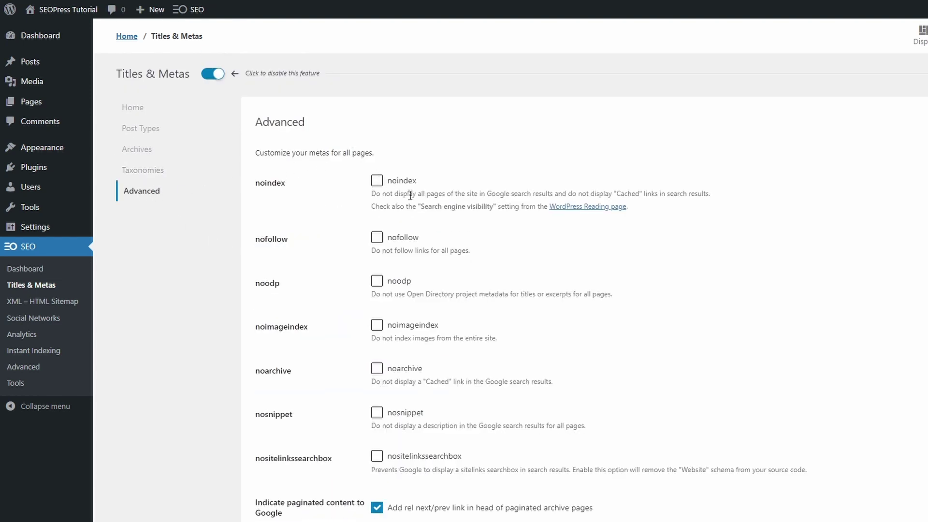
{"action": "scroll", "coordinate": [410, 196], "scroll_direction": "down", "scroll_amount": 2}
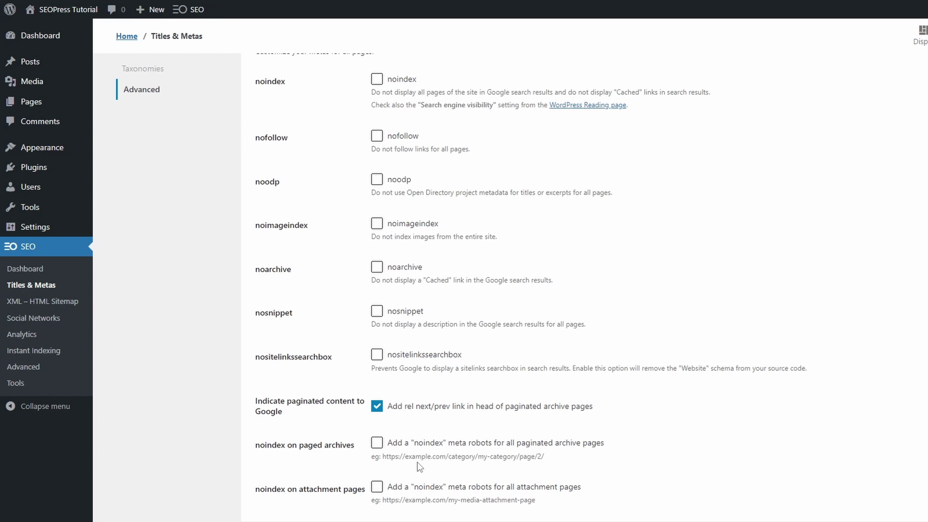
{"action": "scroll", "coordinate": [417, 462], "scroll_direction": "up", "scroll_amount": 2}
{"action": "left_click", "coordinate": [58, 321]}
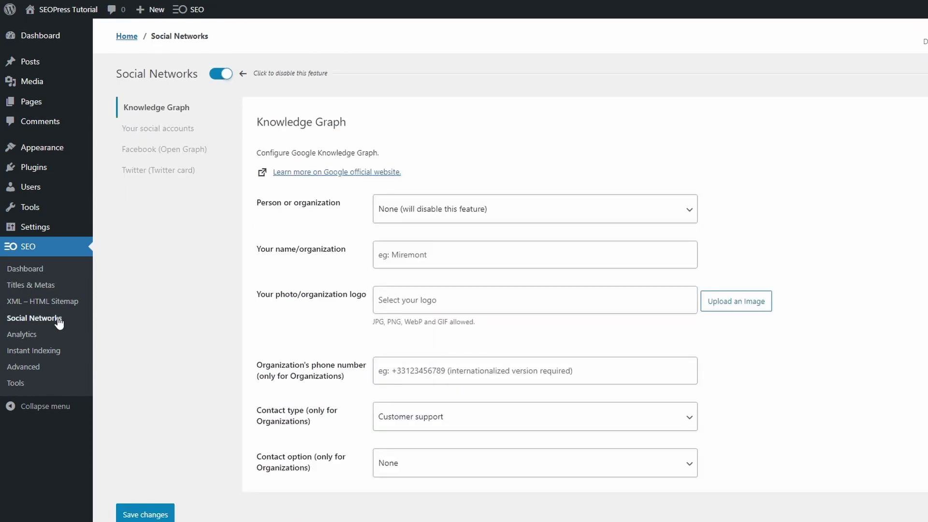
Leave the Knowledge Graph person or organization set to None
{"action": "left_click", "coordinate": [421, 209]}
{"action": "left_click", "coordinate": [398, 225]}
{"action": "left_click", "coordinate": [333, 272]}
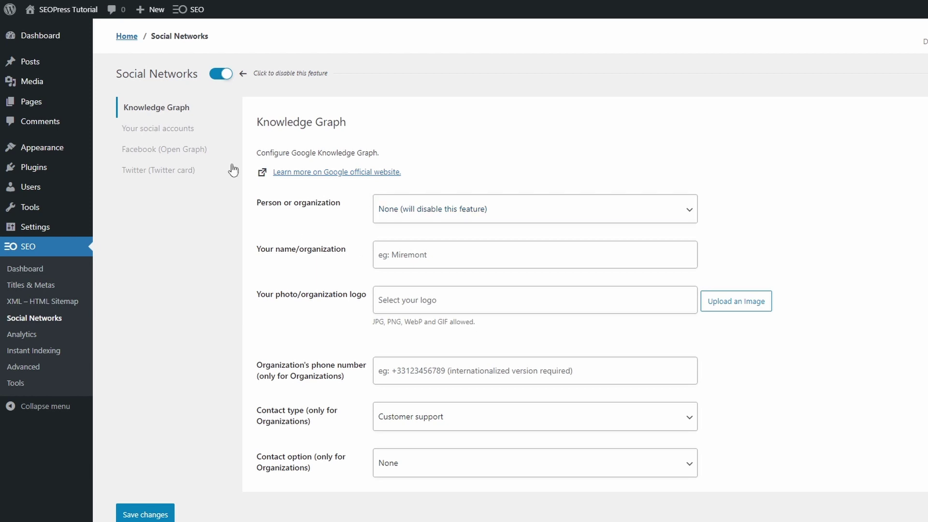
Check the social account link fields, then review the Facebook Open Graph settings
{"action": "left_click", "coordinate": [183, 129]}
{"action": "left_click", "coordinate": [173, 151]}
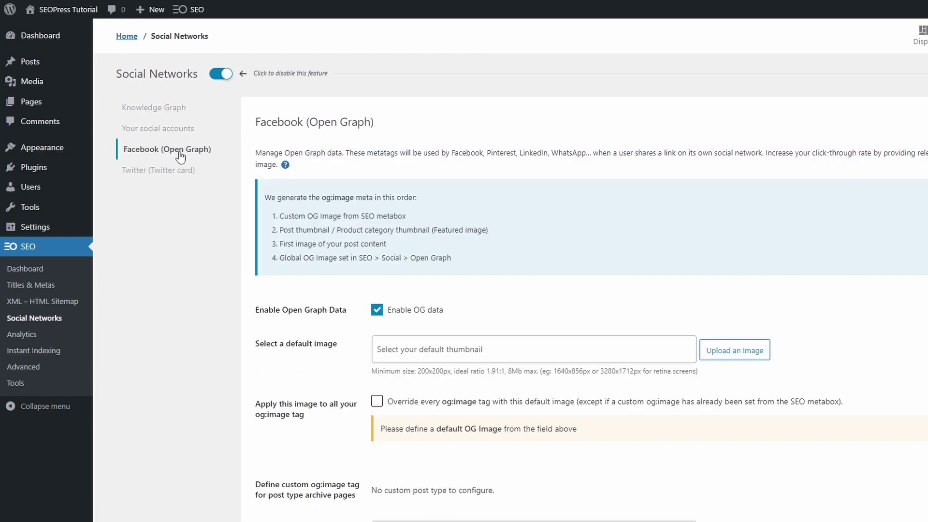
{"action": "scroll", "coordinate": [415, 261], "scroll_direction": "down", "scroll_amount": 8}
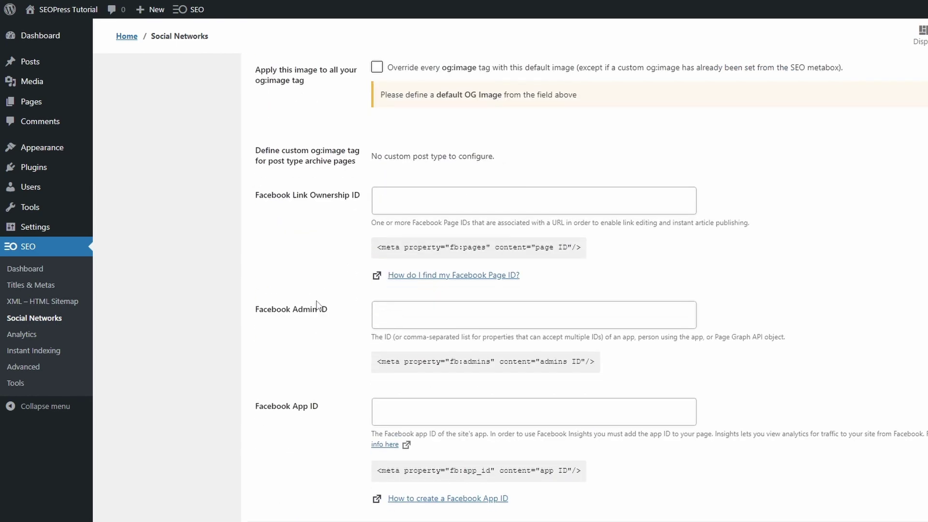
{"action": "scroll", "coordinate": [317, 290], "scroll_direction": "up", "scroll_amount": 7}
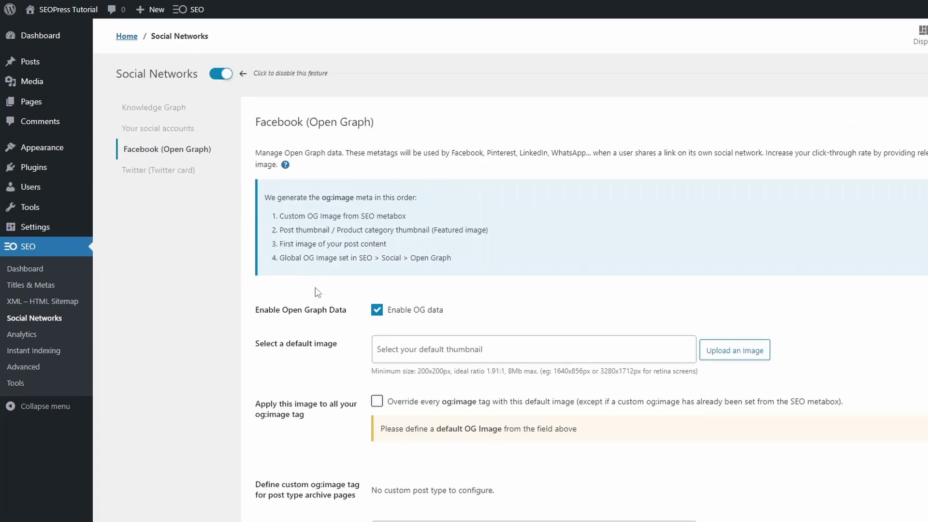
Toggle Google Analytics tracking and IP anonymization on and back off, leaving both disabled
{"action": "left_click", "coordinate": [29, 340]}
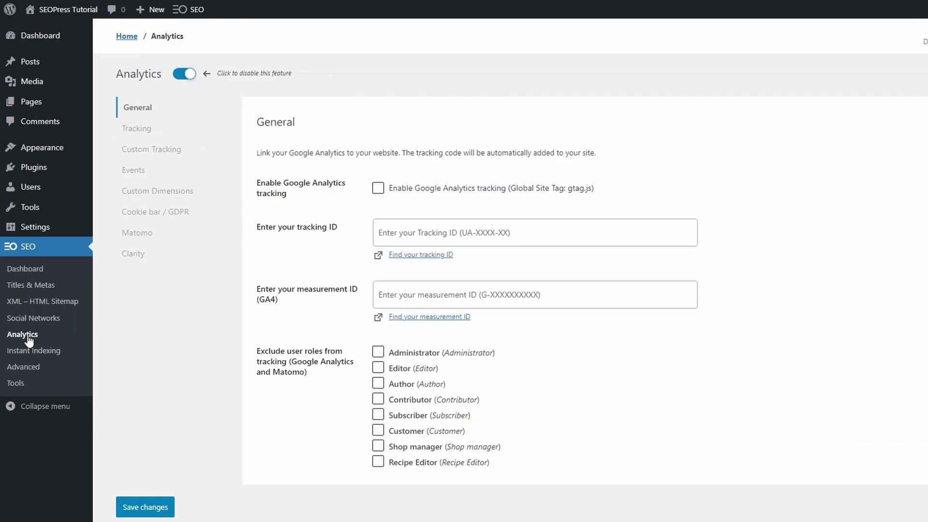
{"action": "left_click", "coordinate": [423, 191]}
{"action": "left_click", "coordinate": [427, 192]}
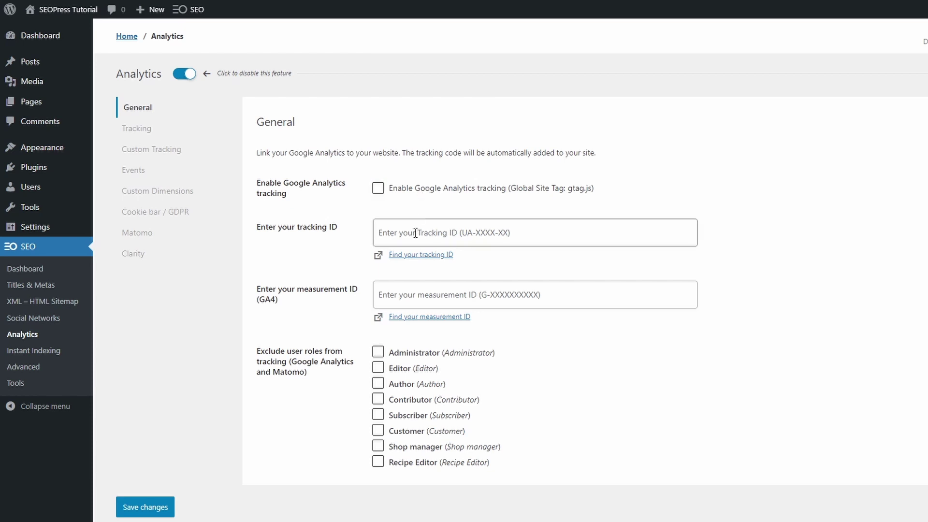
{"action": "left_click", "coordinate": [143, 129]}
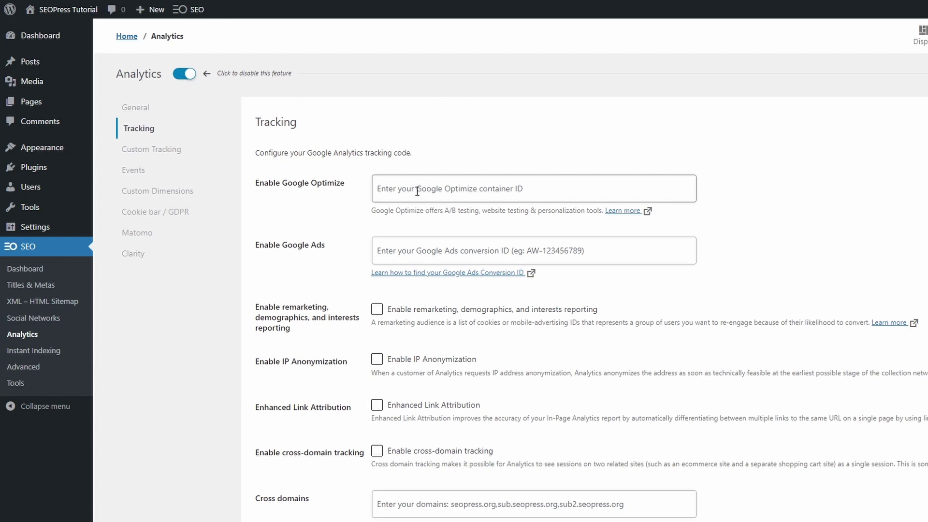
{"action": "left_click", "coordinate": [400, 361]}
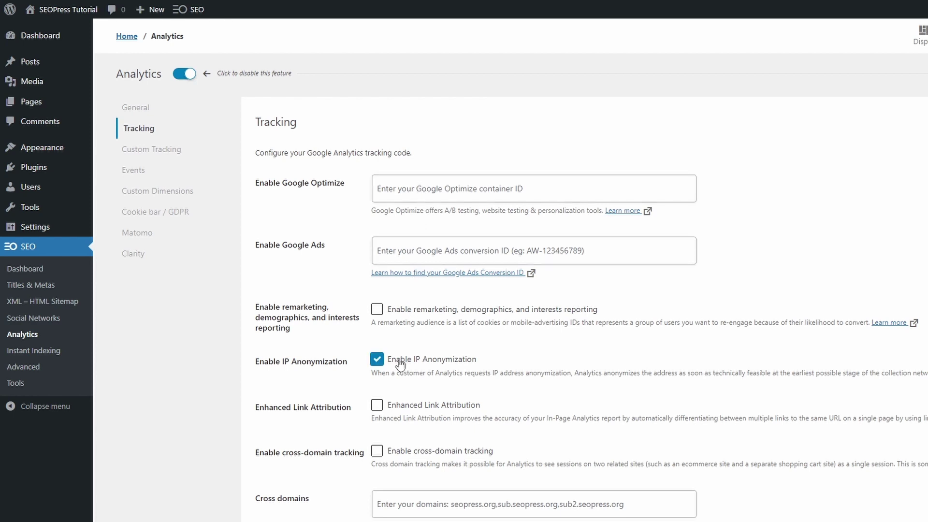
{"action": "left_click", "coordinate": [399, 362]}
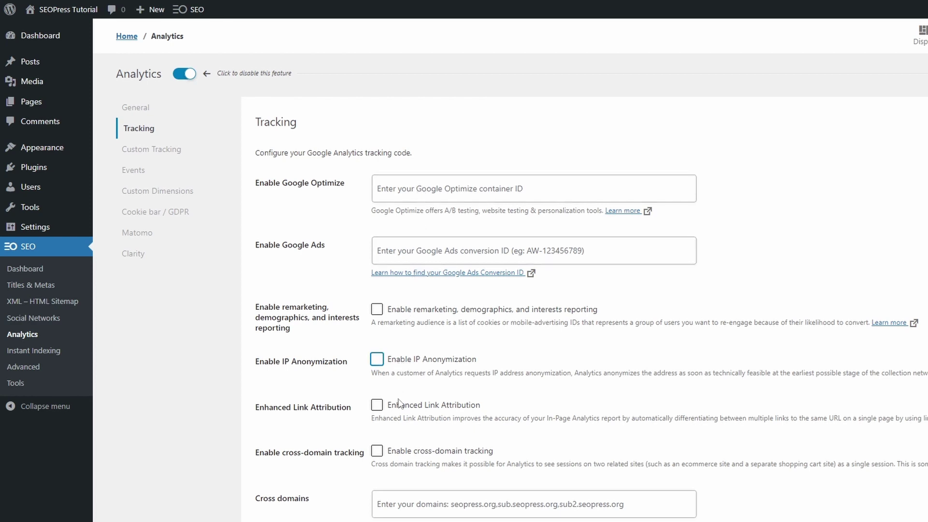
Review the Custom Tracking HEAD, BODY and footer code fields
{"action": "left_click", "coordinate": [159, 149]}
{"action": "scroll", "coordinate": [386, 208], "scroll_direction": "down", "scroll_amount": 1}
{"action": "scroll", "coordinate": [385, 208], "scroll_direction": "down", "scroll_amount": 6}
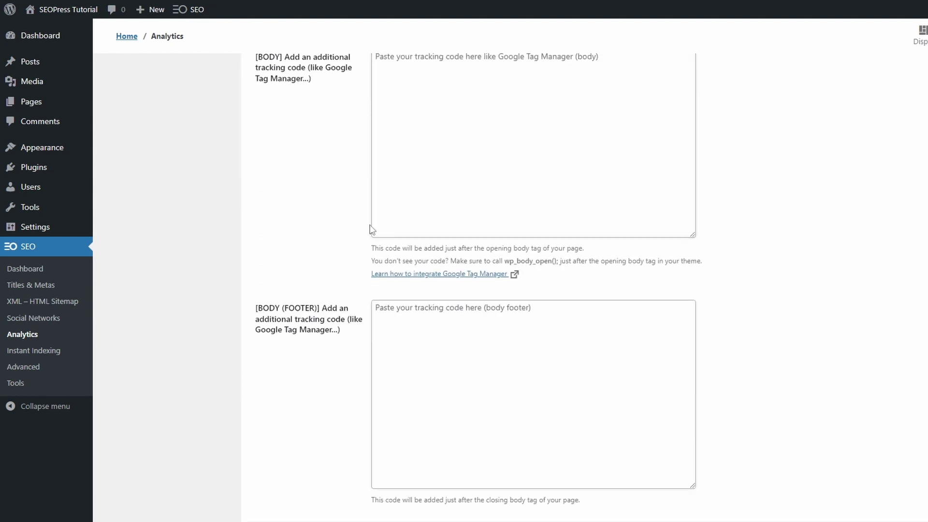
{"action": "scroll", "coordinate": [369, 228], "scroll_direction": "up", "scroll_amount": 7}
Keep the cookie bar loading after the opening body tag and review the GDPR options
{"action": "left_click", "coordinate": [179, 211]}
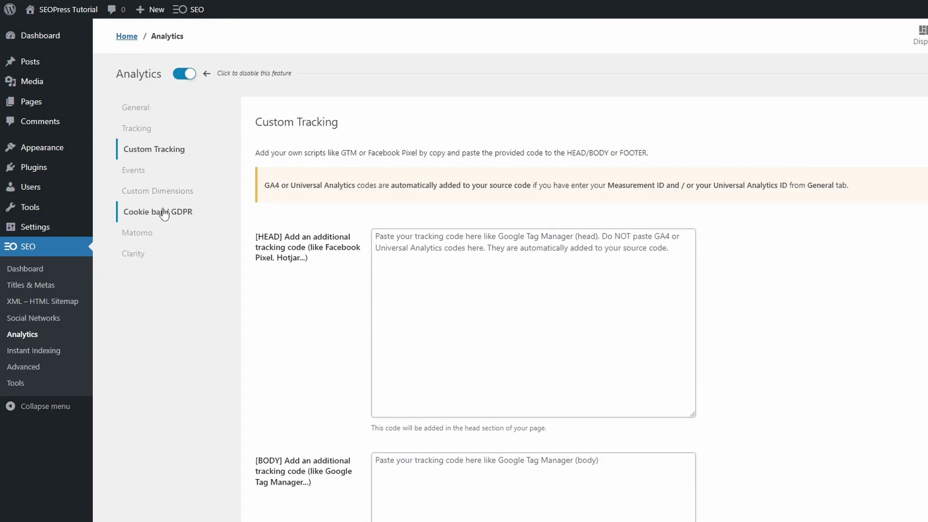
{"action": "left_click", "coordinate": [437, 209]}
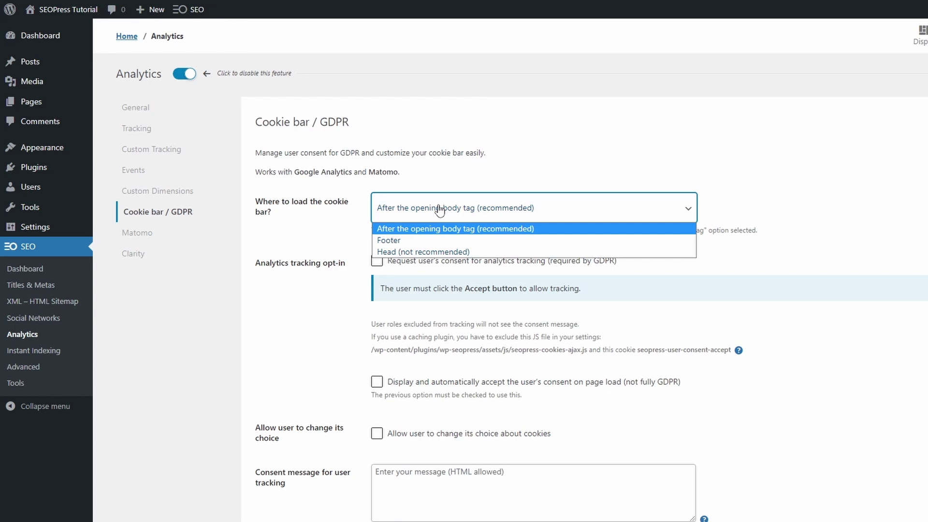
{"action": "left_click", "coordinate": [440, 210]}
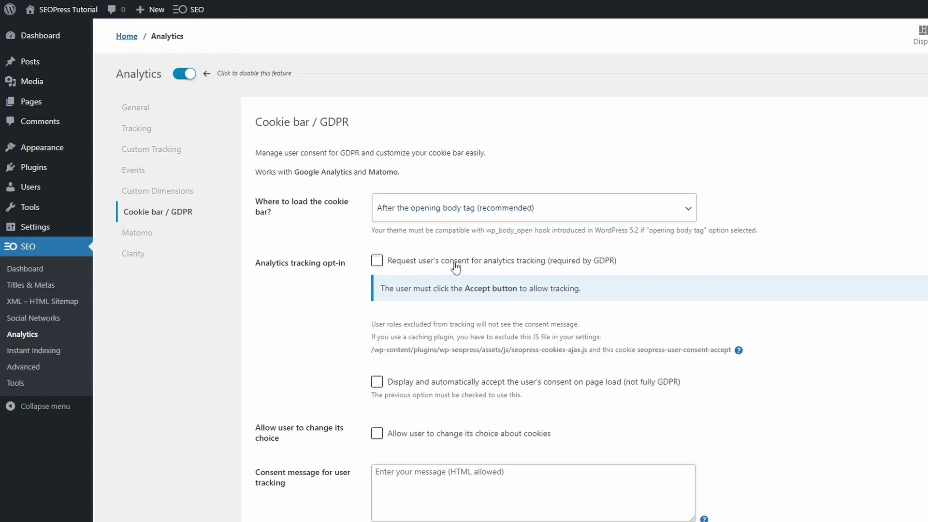
{"action": "scroll", "coordinate": [449, 274], "scroll_direction": "down", "scroll_amount": 10}
{"action": "scroll", "coordinate": [446, 275], "scroll_direction": "down", "scroll_amount": 15}
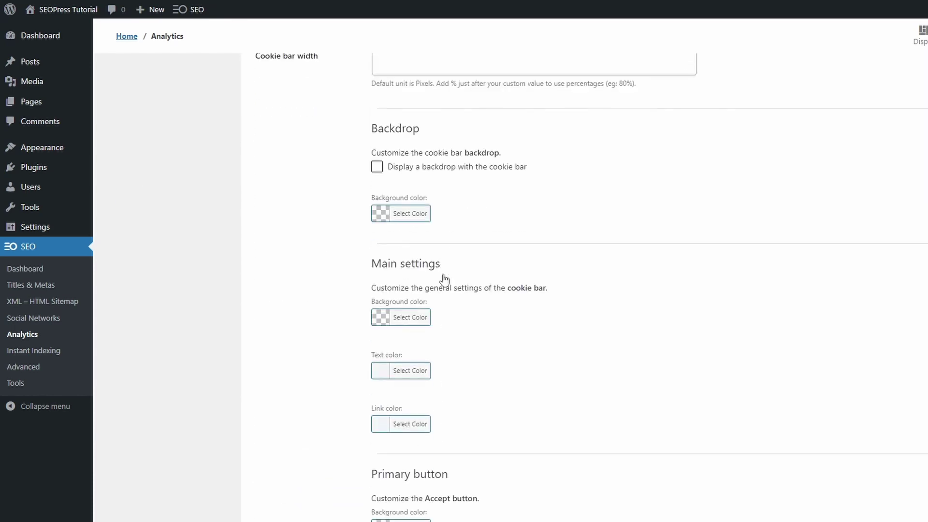
{"action": "scroll", "coordinate": [438, 274], "scroll_direction": "up", "scroll_amount": 20}
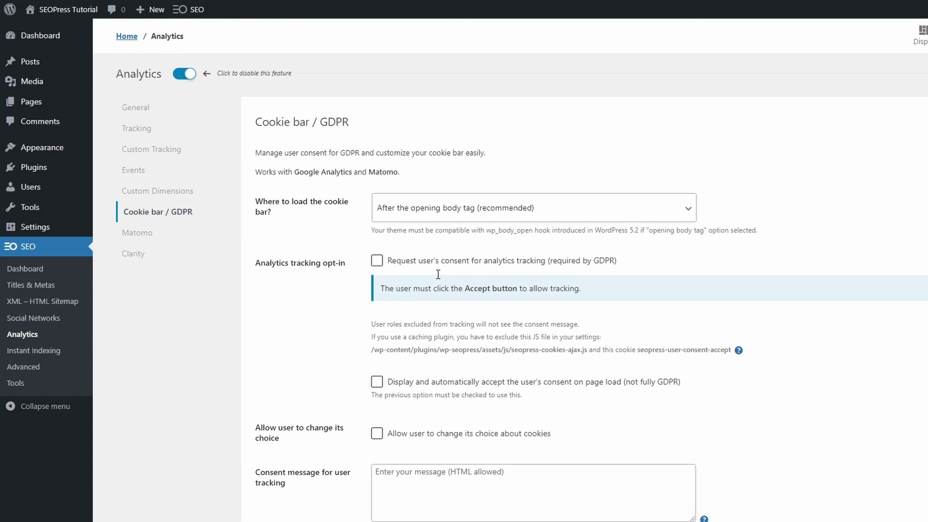
Tick Google and Bing as the search engines in SEOPress Instant Indexing
{"action": "left_click", "coordinate": [42, 354]}
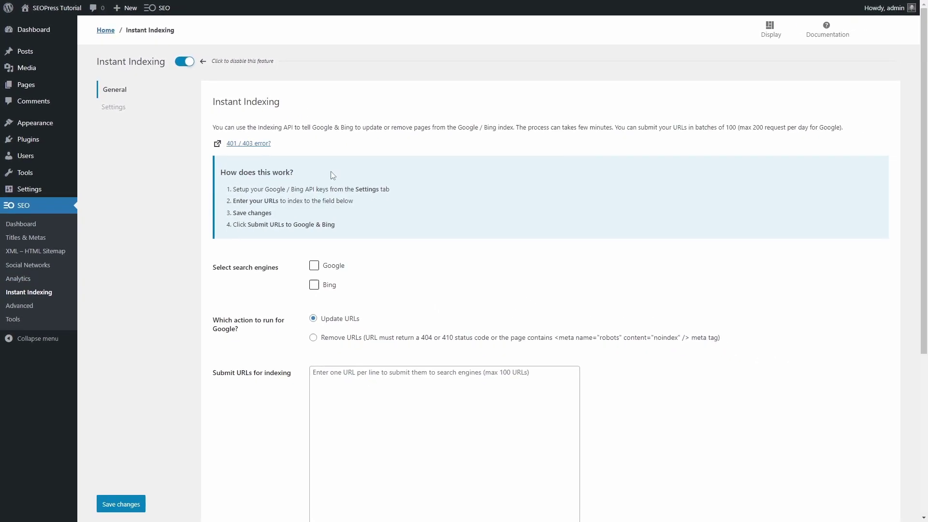
{"action": "scroll", "coordinate": [331, 172], "scroll_direction": "down", "scroll_amount": 3}
{"action": "left_click", "coordinate": [329, 122]}
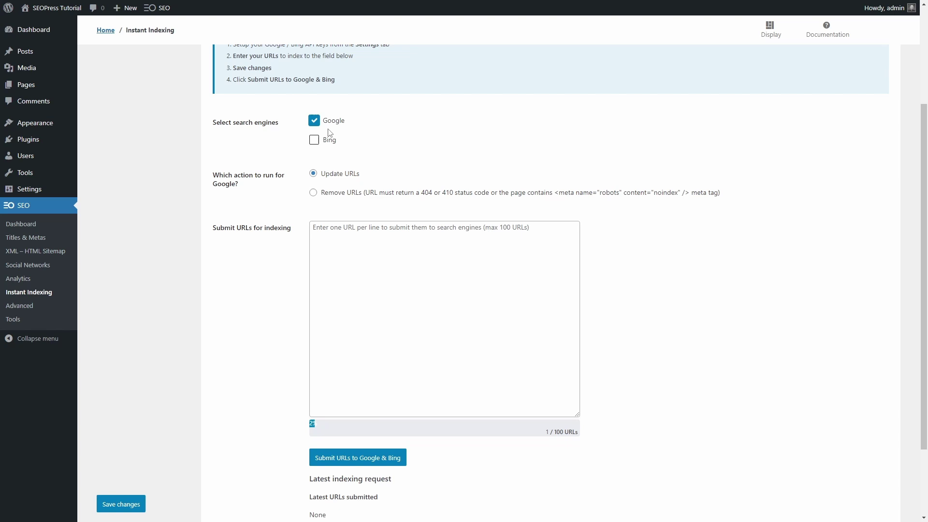
{"action": "left_click", "coordinate": [329, 140]}
{"action": "scroll", "coordinate": [297, 288], "scroll_direction": "down", "scroll_amount": 2}
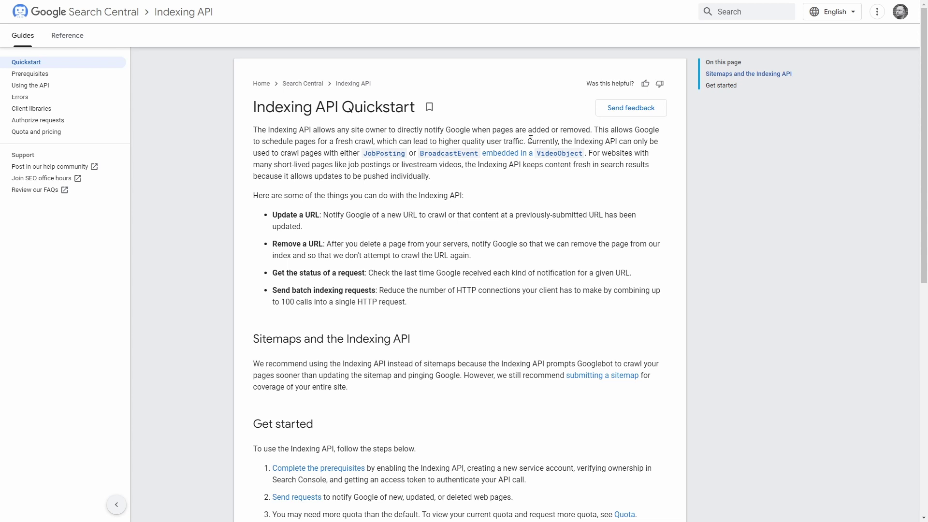
Highlight the sentence saying the Indexing API only supports job posting and livestream video pages
{"action": "left_click_drag", "start_coordinate": [528, 141], "coordinate": [540, 144]}
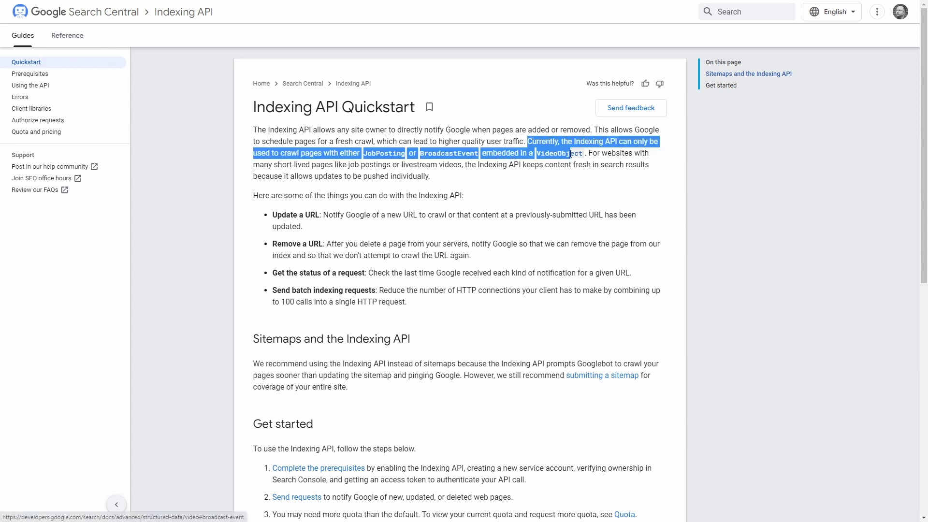
{"action": "left_click_drag", "start_coordinate": [571, 153], "coordinate": [454, 175]}
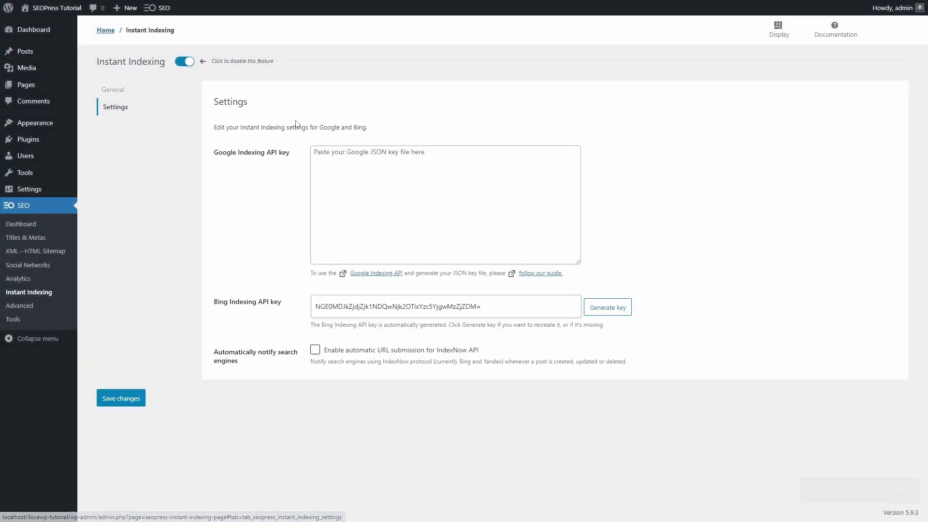
Enable 'Remove ?replytocom link' and 'Automatically set the image Alt text' in Image SEO, then save
{"action": "left_click", "coordinate": [26, 310]}
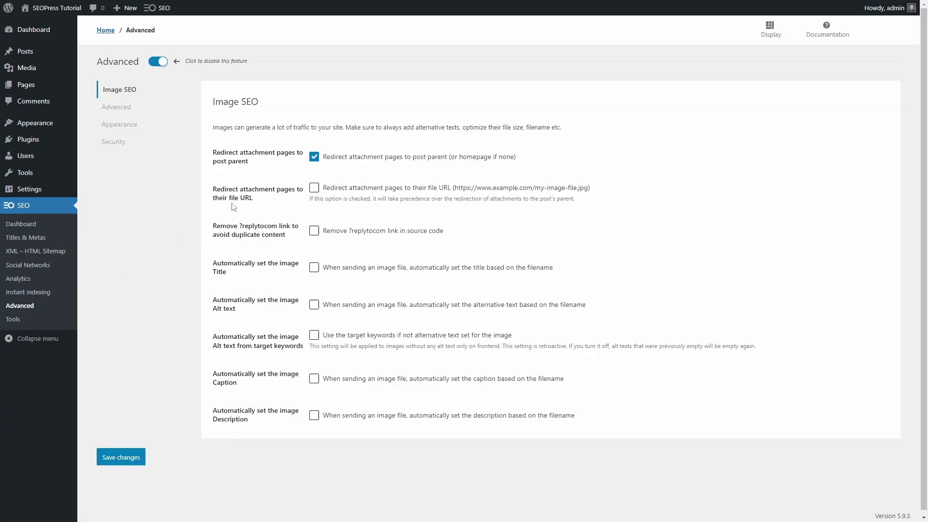
{"action": "left_click", "coordinate": [313, 233]}
{"action": "left_click", "coordinate": [314, 305]}
{"action": "left_click", "coordinate": [132, 460]}
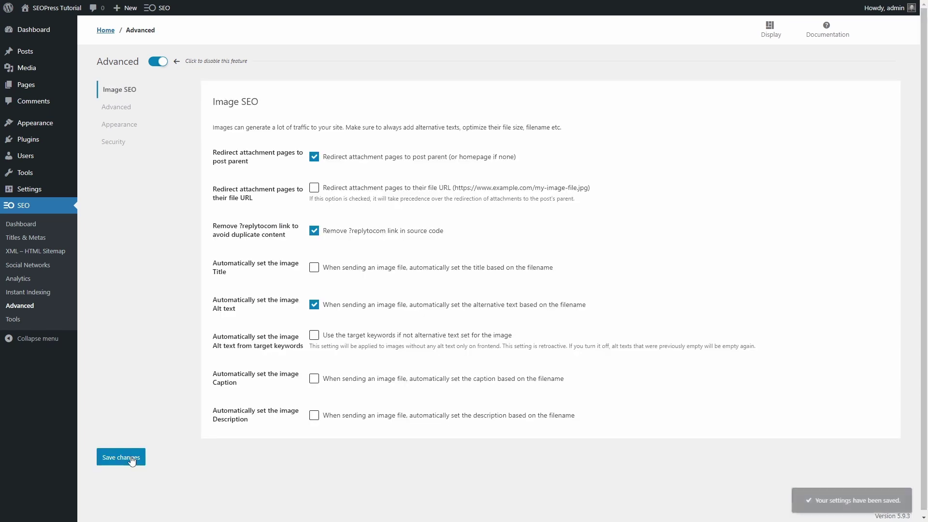
Open the Advanced sub-tab and scroll through its options down to the site verification fields
{"action": "left_click", "coordinate": [121, 109]}
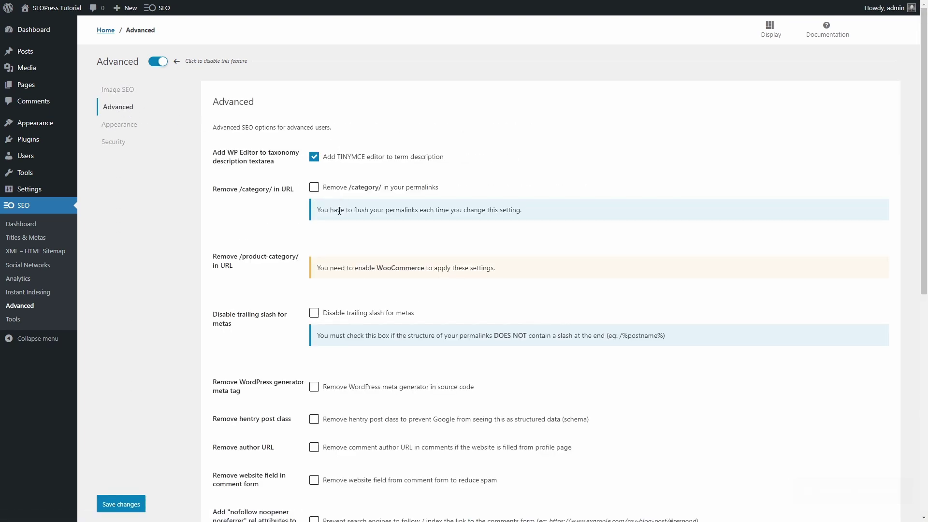
{"action": "scroll", "coordinate": [330, 260], "scroll_direction": "down", "scroll_amount": 5}
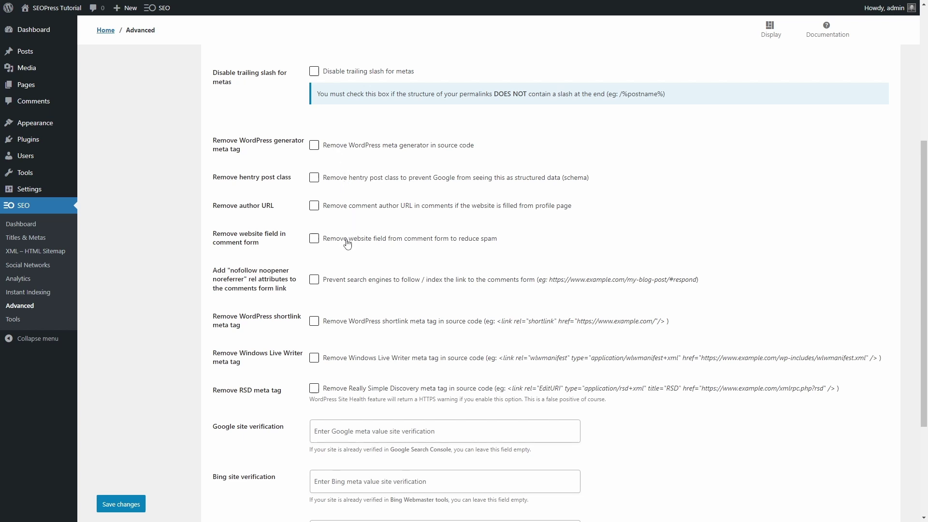
{"action": "scroll", "coordinate": [348, 251], "scroll_direction": "down", "scroll_amount": 3}
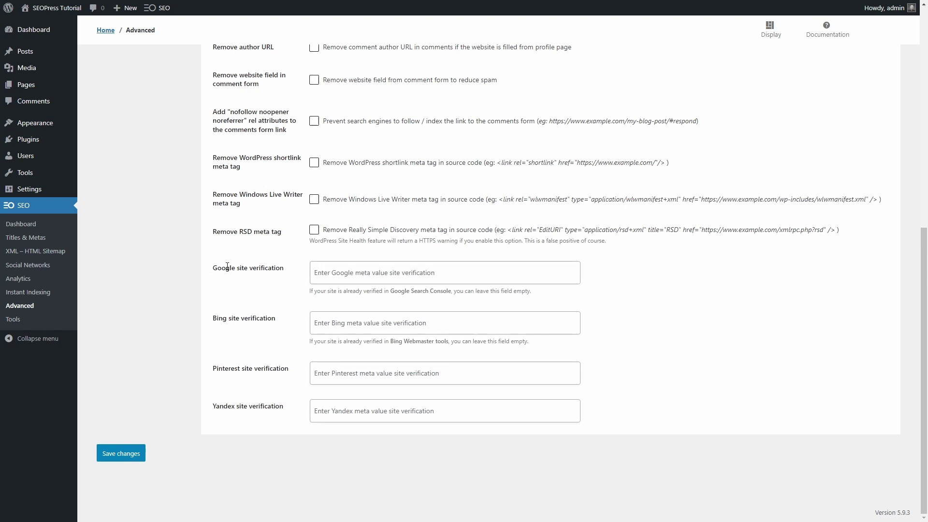
{"action": "scroll", "coordinate": [356, 382], "scroll_direction": "up", "scroll_amount": 5}
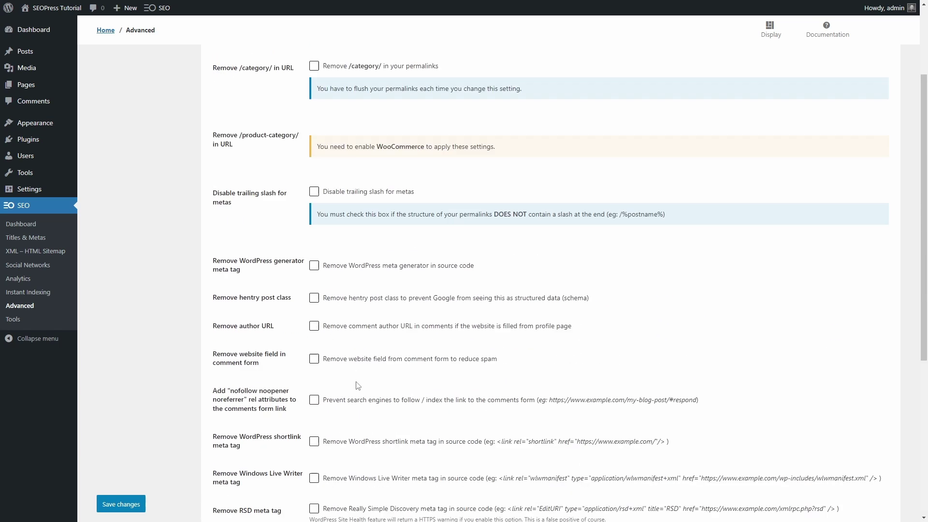
{"action": "scroll", "coordinate": [356, 385], "scroll_direction": "up", "scroll_amount": 3}
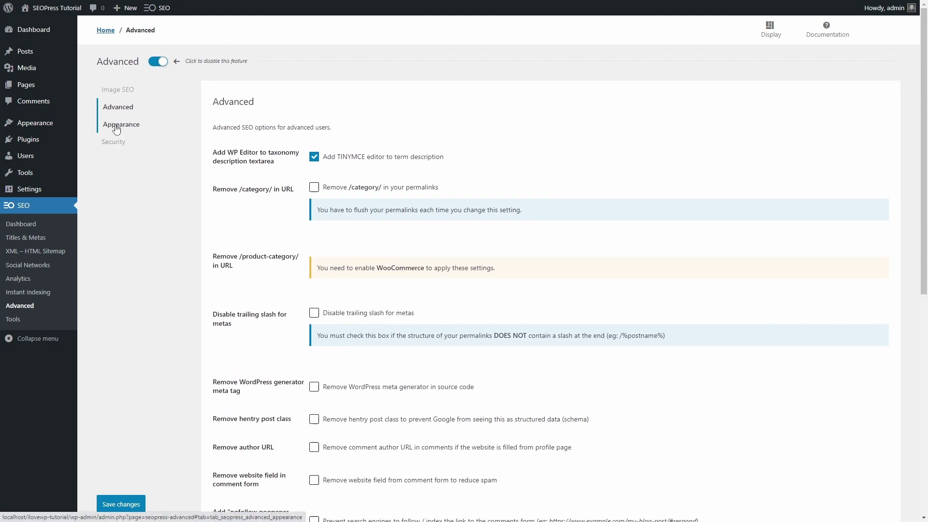
Open the Appearance tab and scroll through its display options
{"action": "left_click", "coordinate": [116, 126]}
{"action": "scroll", "coordinate": [213, 226], "scroll_direction": "down", "scroll_amount": 6}
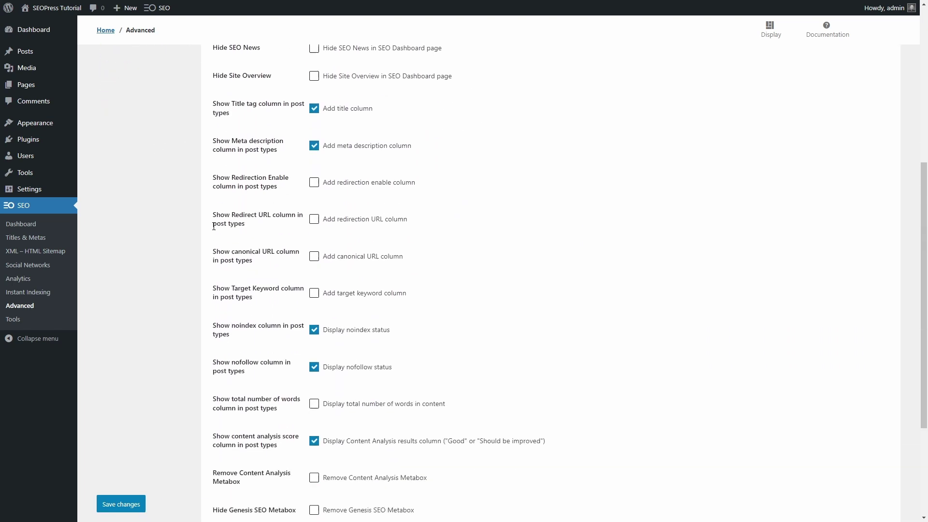
{"action": "scroll", "coordinate": [213, 226], "scroll_direction": "down", "scroll_amount": 3}
{"action": "scroll", "coordinate": [211, 226], "scroll_direction": "up", "scroll_amount": 9}
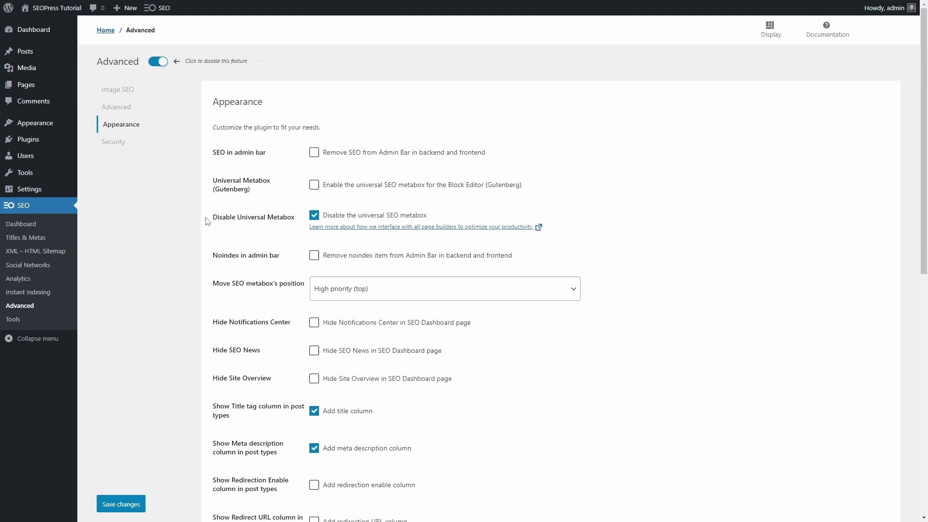
Open the Security tab and review the user-role checkboxes for SEO settings access
{"action": "left_click", "coordinate": [121, 143]}
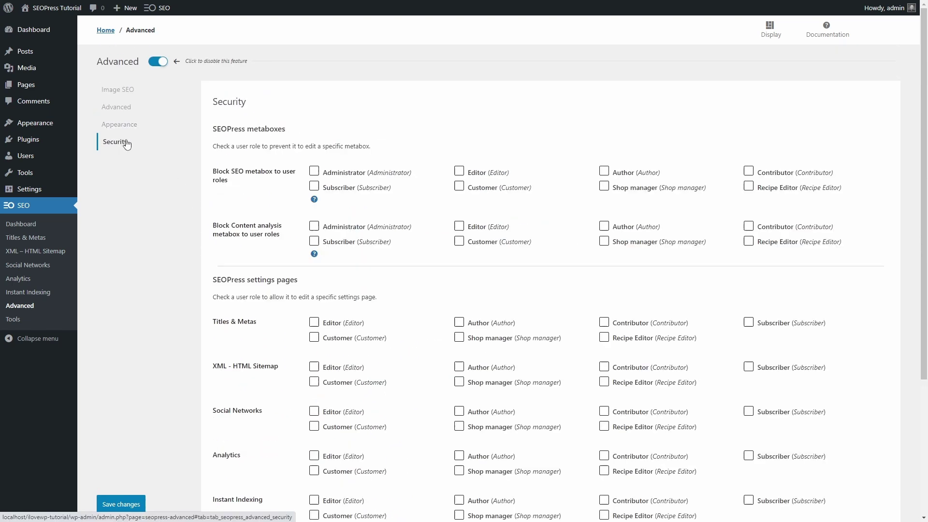
{"action": "scroll", "coordinate": [362, 150], "scroll_direction": "down", "scroll_amount": 3}
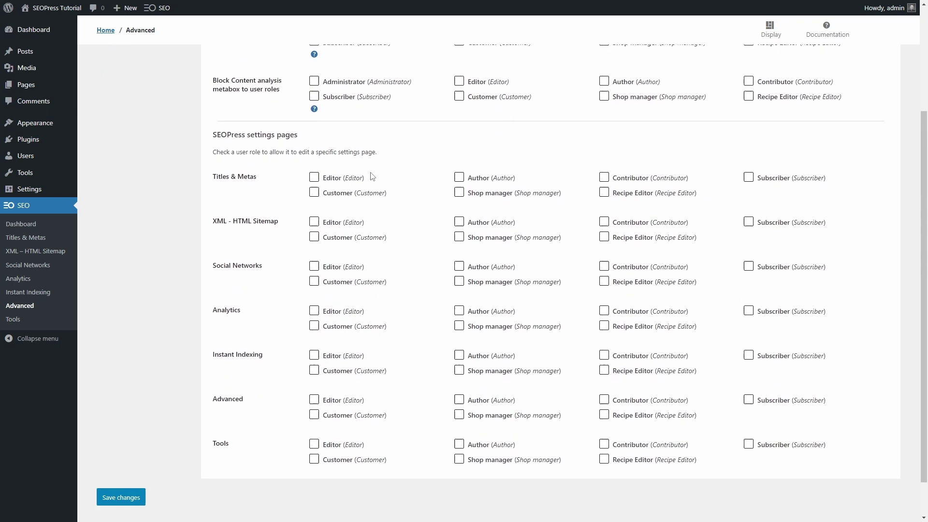
{"action": "scroll", "coordinate": [387, 227], "scroll_direction": "down", "scroll_amount": 1}
{"action": "scroll", "coordinate": [413, 315], "scroll_direction": "up", "scroll_amount": 4}
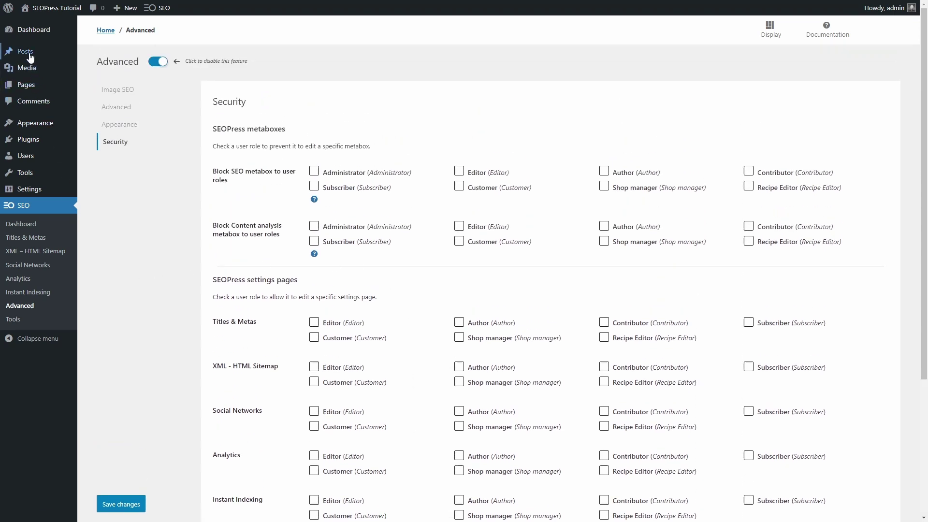
Open the 'Book a Workcation in Siena' post for editing from All Posts
{"action": "mouse_move", "coordinate": [29, 52]}
{"action": "left_click", "coordinate": [93, 56]}
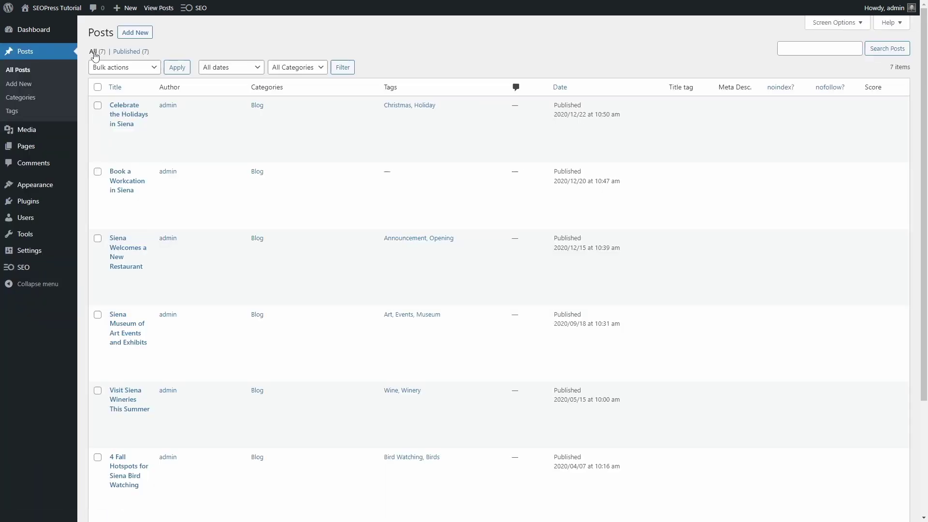
{"action": "left_click", "coordinate": [116, 203]}
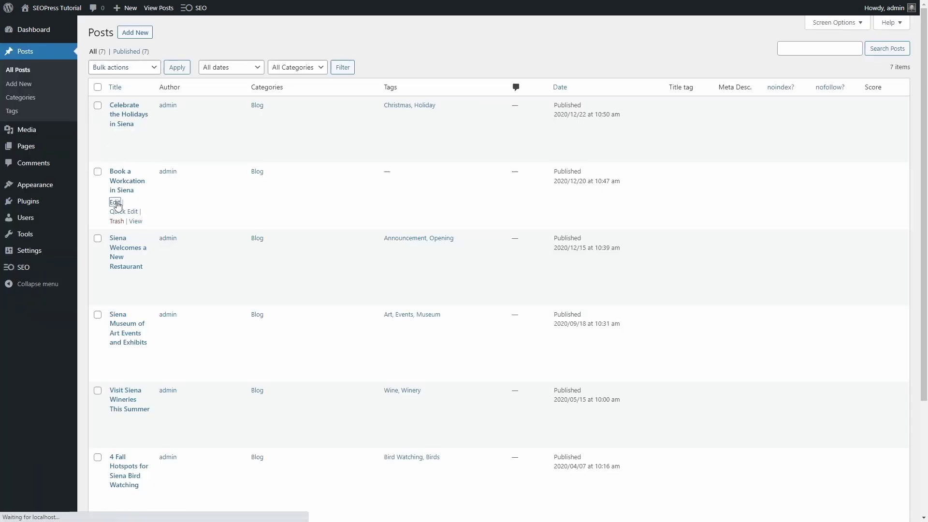
{"action": "scroll", "coordinate": [121, 210], "scroll_direction": "down", "scroll_amount": 15}
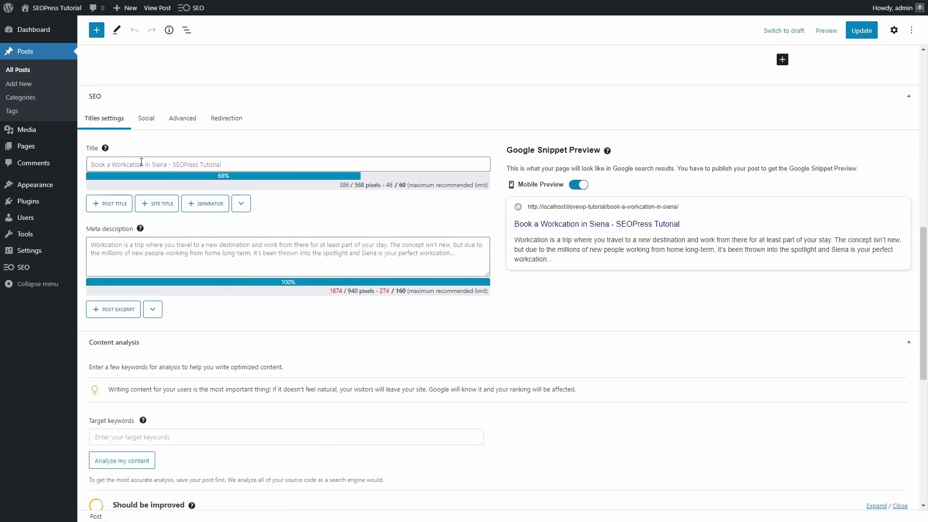
Insert the Post Title and Separator variables into the SEO title field
{"action": "left_click", "coordinate": [142, 164]}
{"action": "left_click", "coordinate": [109, 204]}
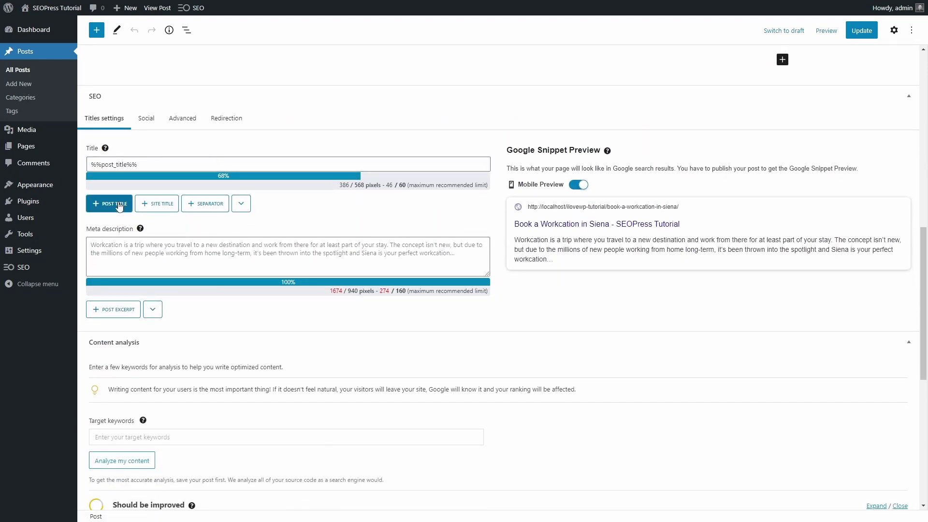
{"action": "left_click", "coordinate": [155, 163]}
{"action": "left_click", "coordinate": [193, 202]}
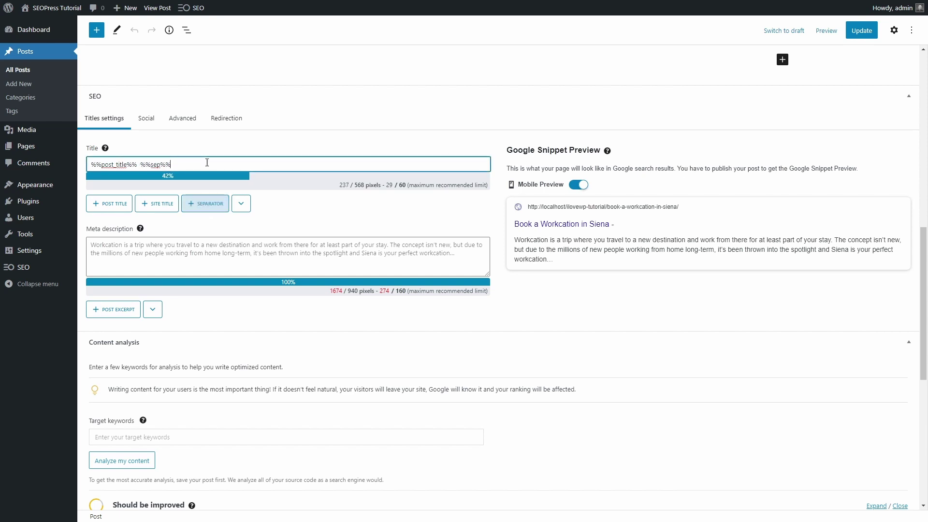
Append the Current year variable and check the resulting title in the snippet preview
{"action": "left_click", "coordinate": [241, 204]}
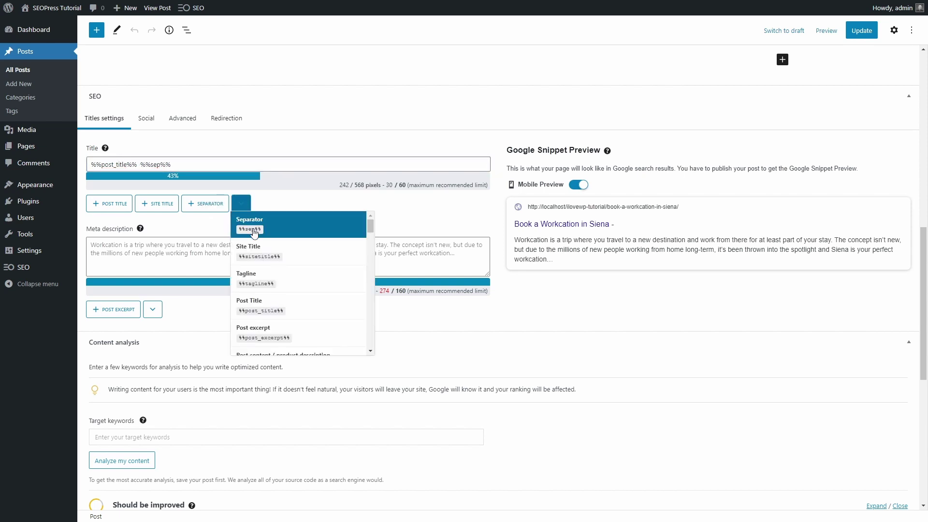
{"action": "scroll", "coordinate": [271, 232], "scroll_direction": "down", "scroll_amount": 3}
{"action": "scroll", "coordinate": [280, 283], "scroll_direction": "down", "scroll_amount": 10}
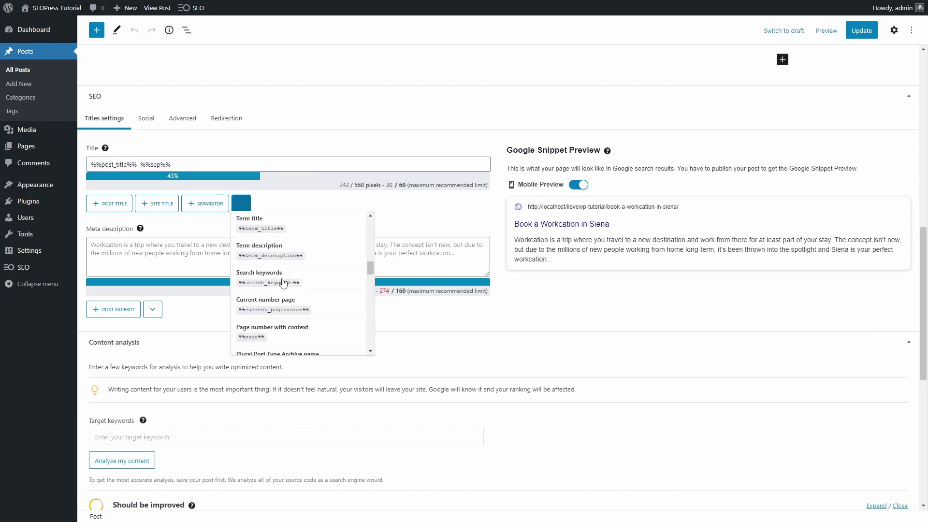
{"action": "scroll", "coordinate": [288, 302], "scroll_direction": "down", "scroll_amount": 8}
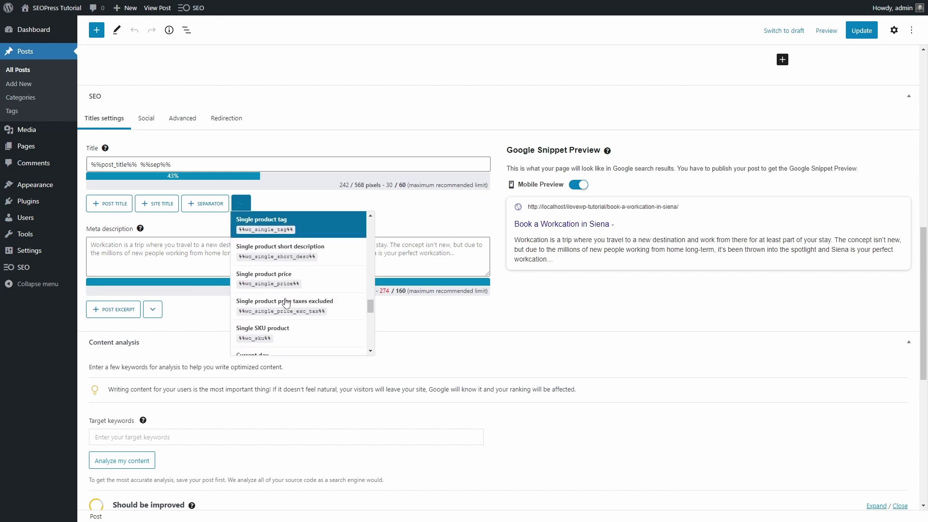
{"action": "left_click", "coordinate": [288, 309]}
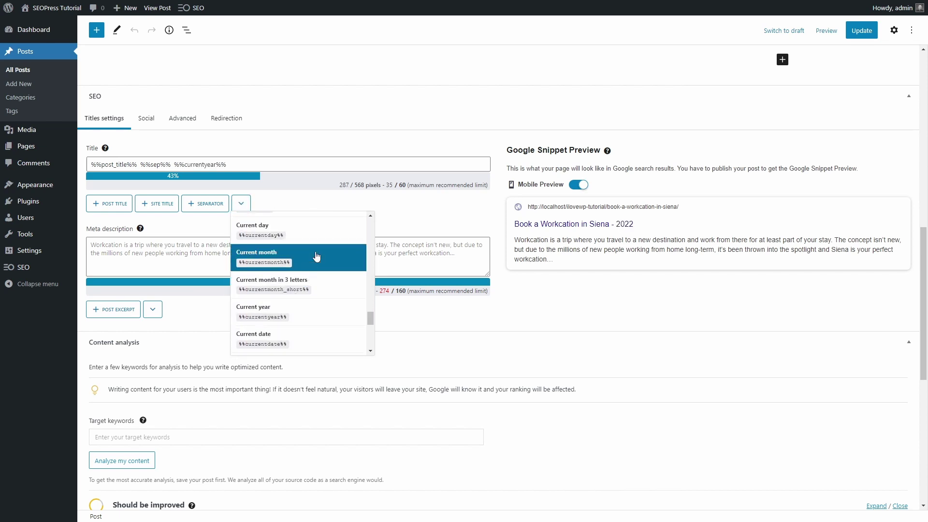
{"action": "left_click", "coordinate": [340, 209]}
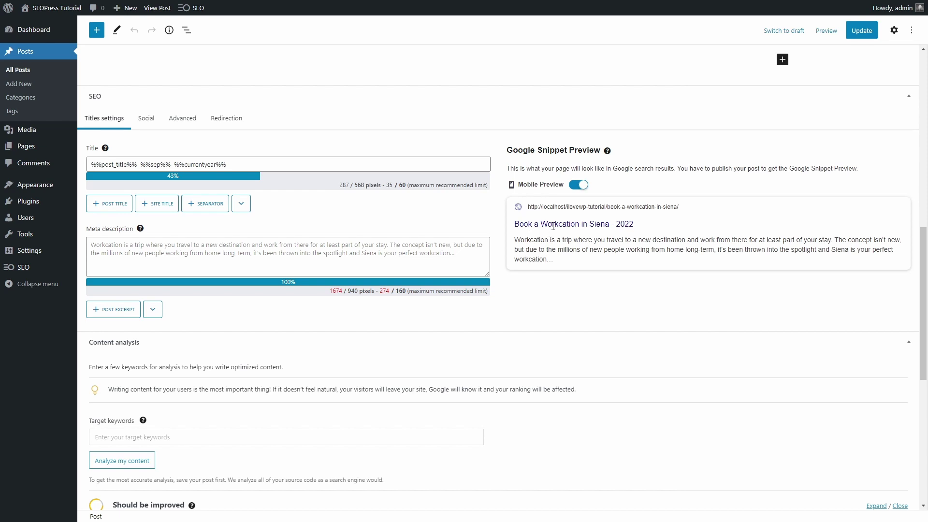
{"action": "left_click_drag", "start_coordinate": [629, 223], "coordinate": [514, 224]}
{"action": "left_click", "coordinate": [306, 226]}
Review the post's Social and Advanced SEO metabox options
{"action": "left_click", "coordinate": [153, 122]}
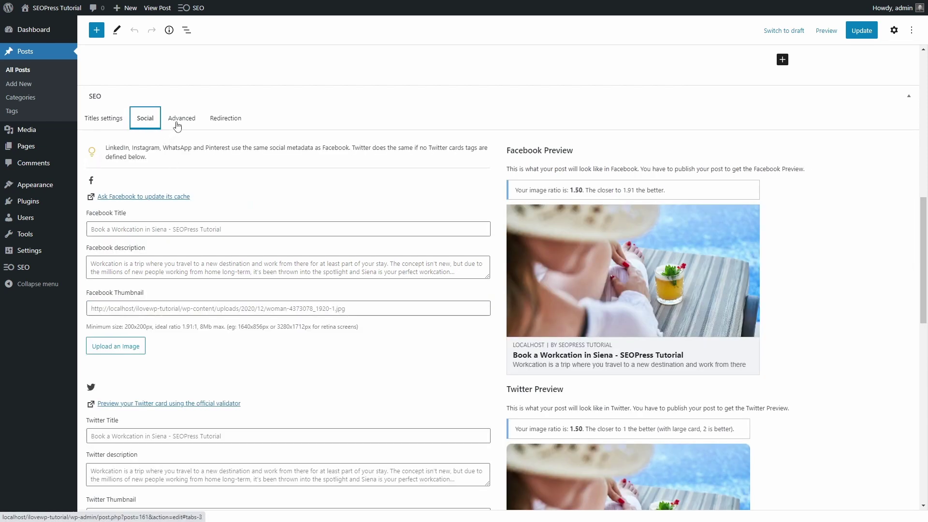
{"action": "left_click", "coordinate": [177, 124]}
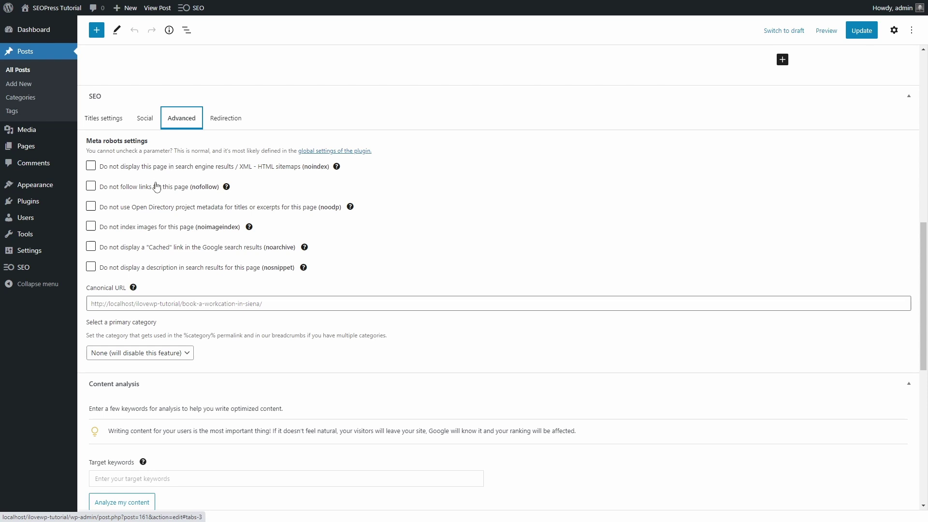
{"action": "scroll", "coordinate": [152, 309], "scroll_direction": "down", "scroll_amount": 3}
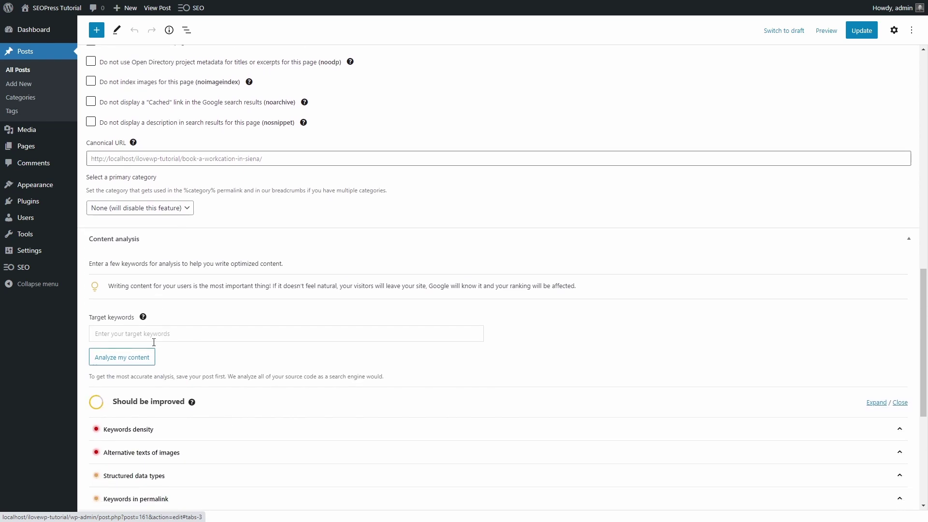
{"action": "scroll", "coordinate": [153, 340], "scroll_direction": "up", "scroll_amount": 5}
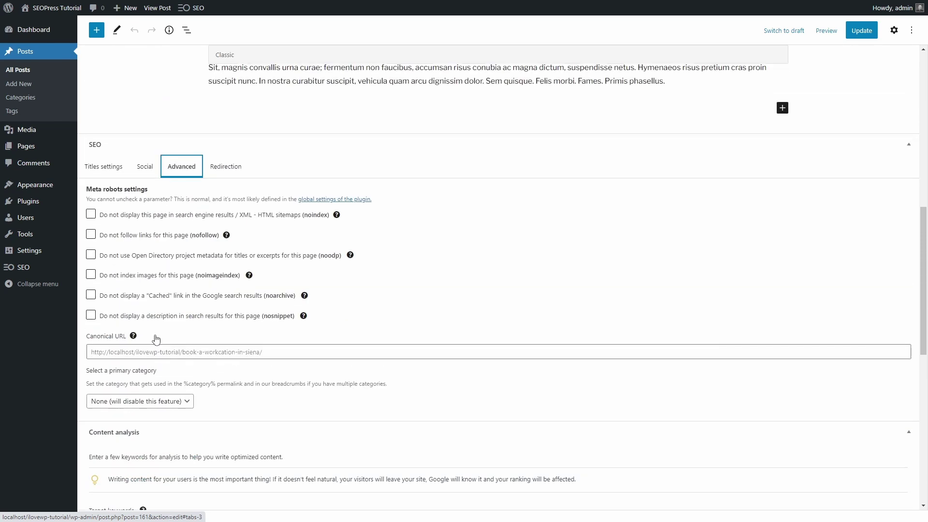
Enable redirection for the post with the 301 Moved Permanently type
{"action": "left_click", "coordinate": [224, 164]}
{"action": "left_click", "coordinate": [137, 195]}
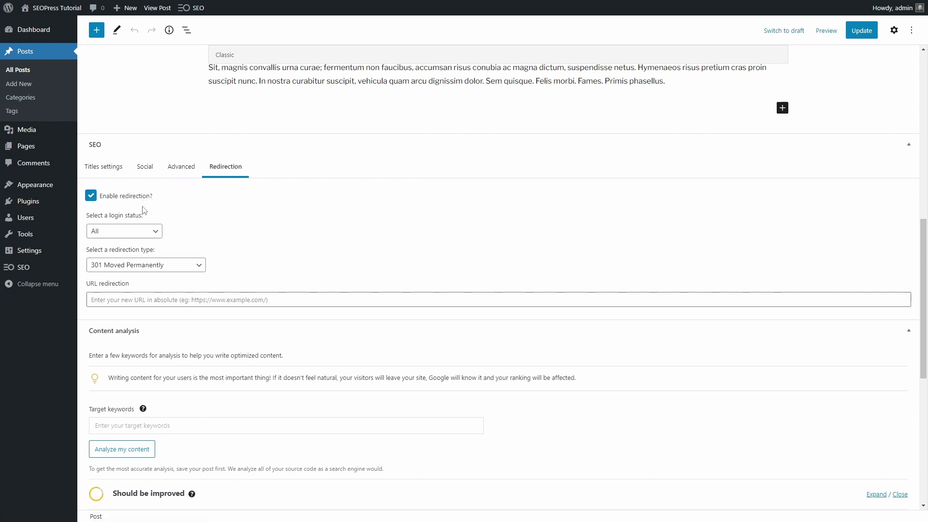
{"action": "left_click", "coordinate": [129, 266]}
{"action": "left_click", "coordinate": [130, 266]}
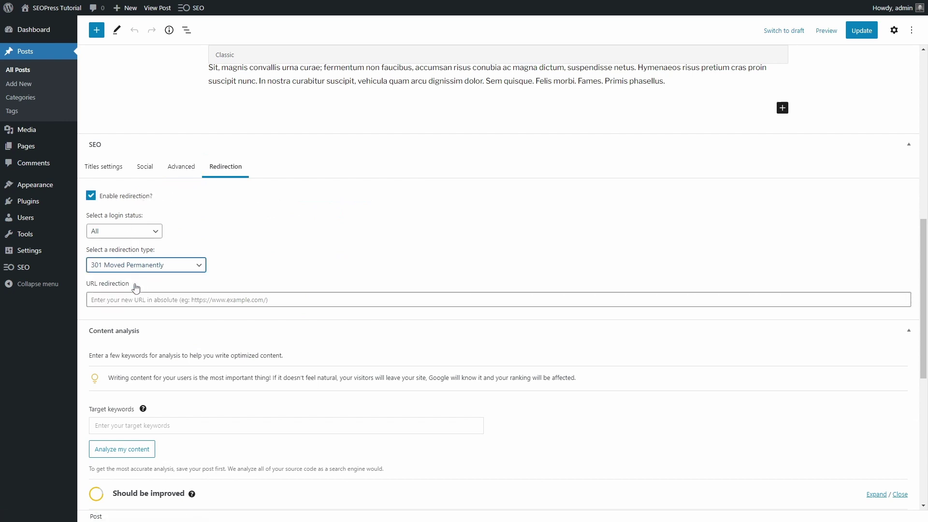
{"action": "left_click", "coordinate": [135, 319]}
{"action": "scroll", "coordinate": [135, 318], "scroll_direction": "down", "scroll_amount": 4}
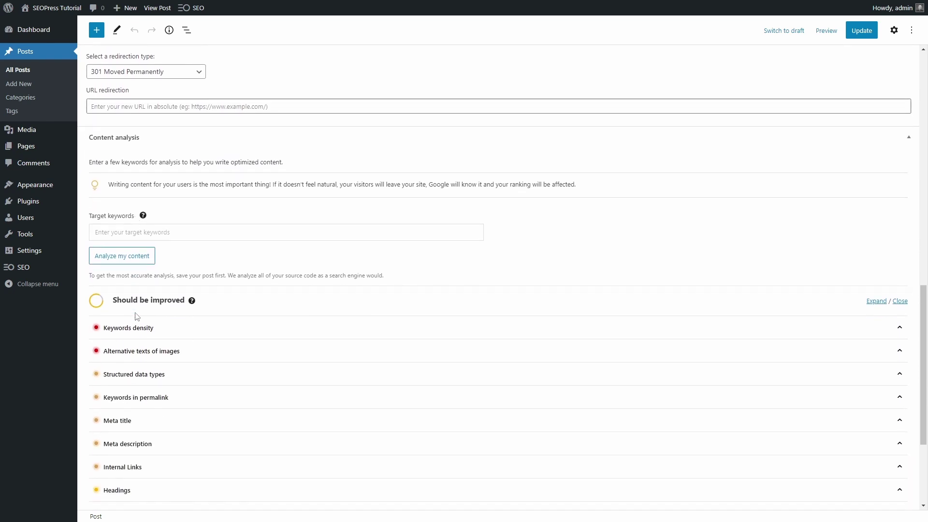
{"action": "scroll", "coordinate": [138, 316], "scroll_direction": "up", "scroll_amount": 5}
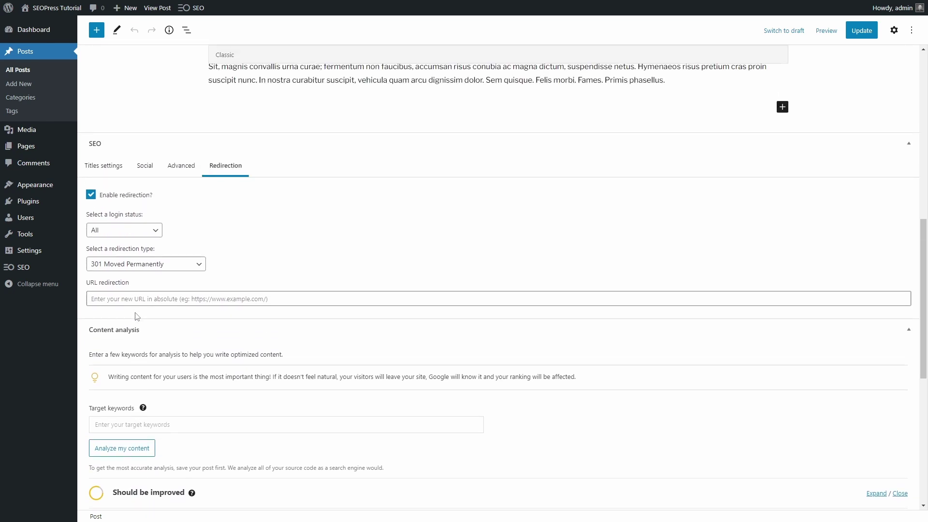
{"action": "scroll", "coordinate": [135, 426], "scroll_direction": "down", "scroll_amount": 7}
{"action": "scroll", "coordinate": [137, 313], "scroll_direction": "up", "scroll_amount": 7}
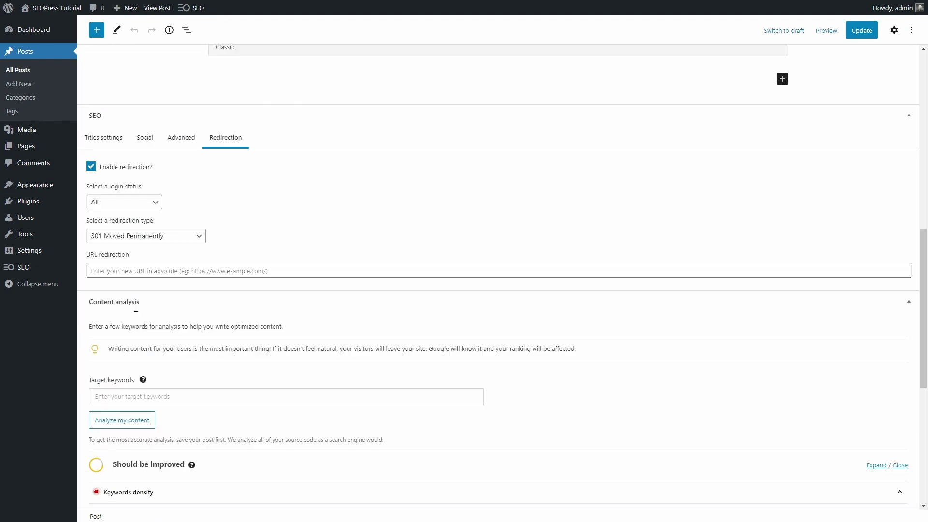
{"action": "left_click", "coordinate": [103, 214]}
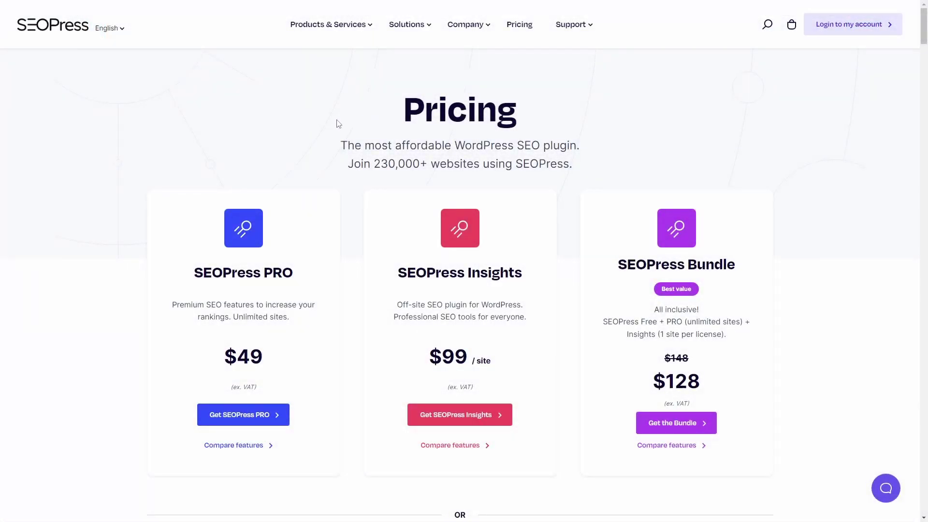
{"action": "scroll", "coordinate": [339, 124], "scroll_direction": "down", "scroll_amount": 2}
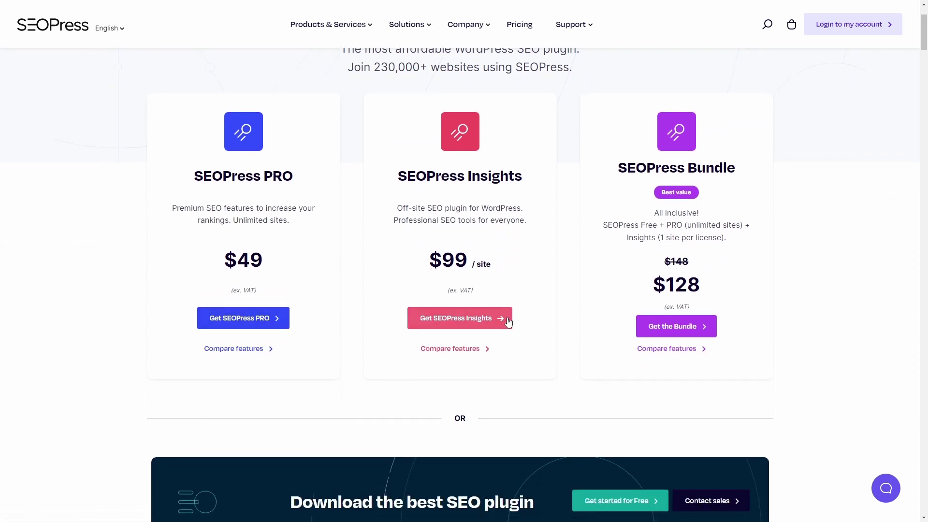
{"action": "scroll", "coordinate": [543, 285], "scroll_direction": "down", "scroll_amount": 7}
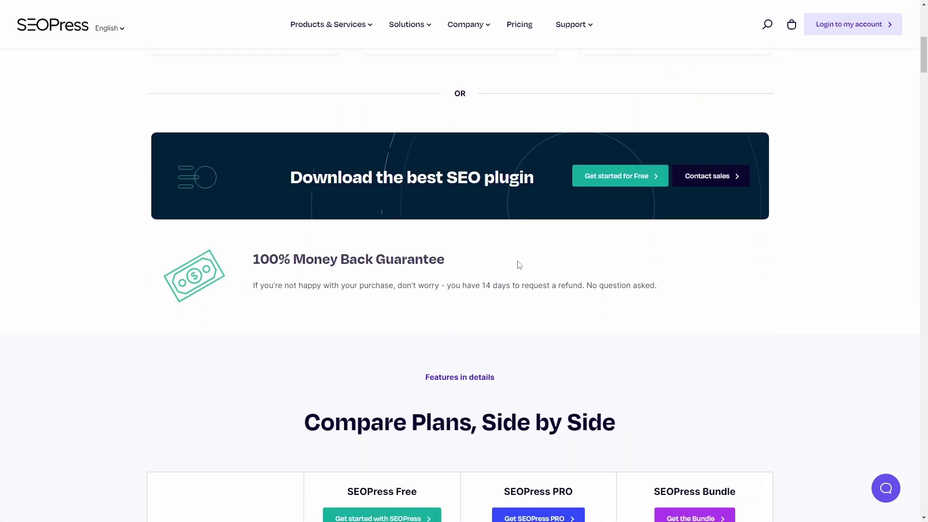
{"action": "scroll", "coordinate": [510, 264], "scroll_direction": "down", "scroll_amount": 9}
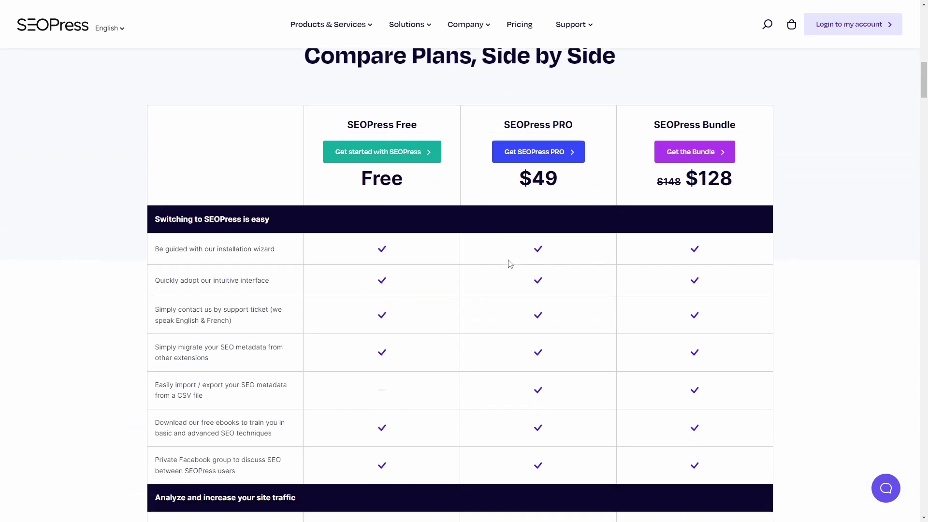
{"action": "scroll", "coordinate": [509, 264], "scroll_direction": "down", "scroll_amount": 20}
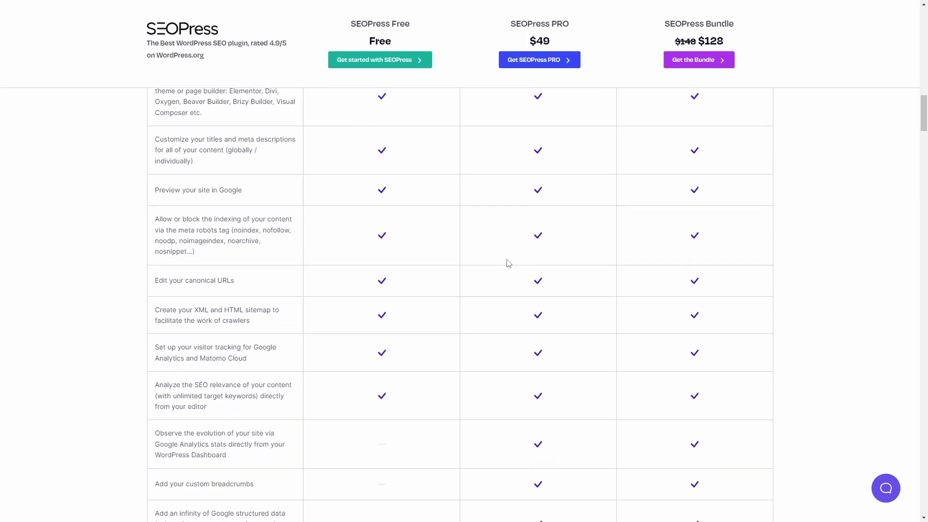
{"action": "scroll", "coordinate": [508, 264], "scroll_direction": "down", "scroll_amount": 20}
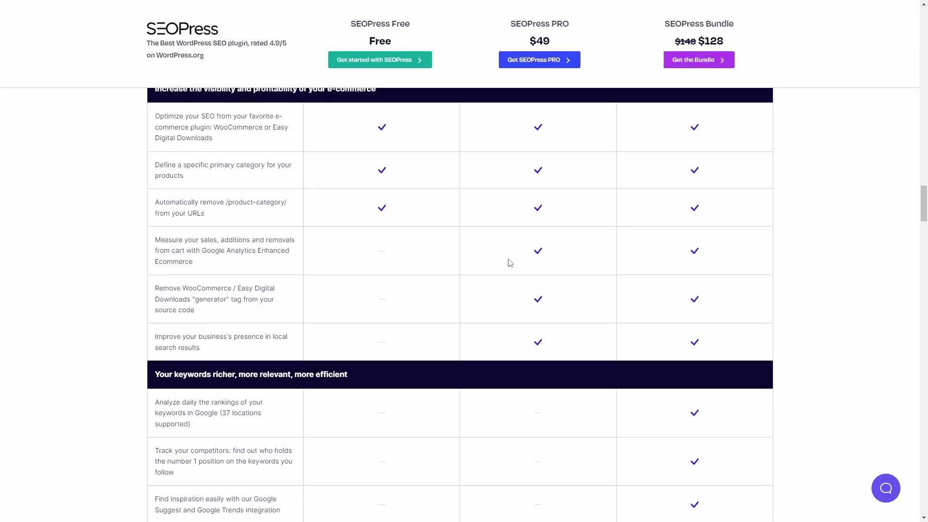